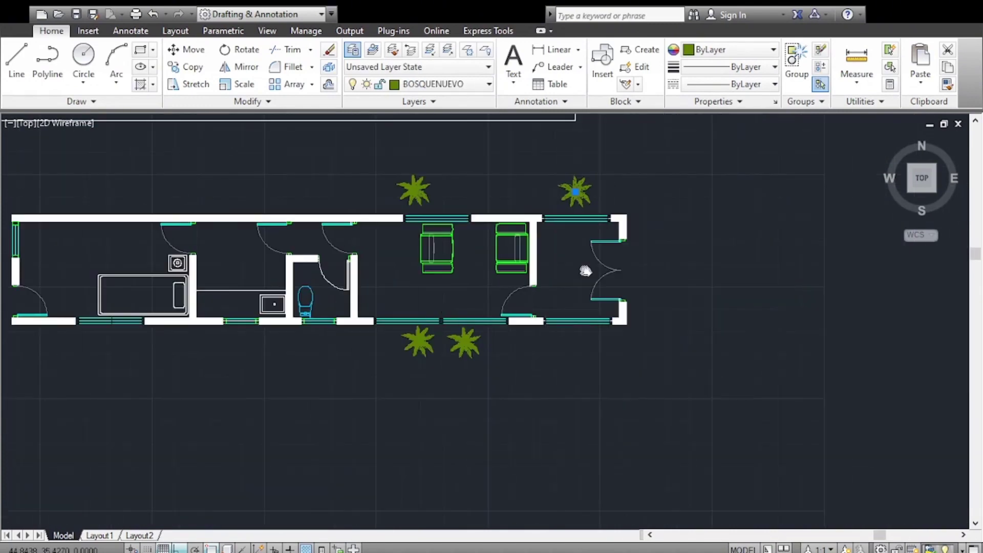
scroll(454, 399, up, 4)
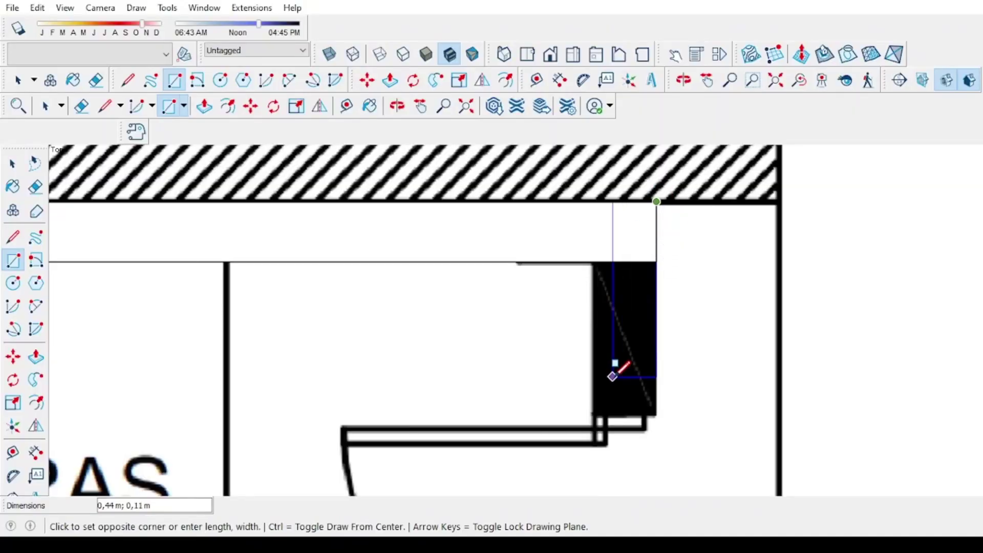
- Trace the terrace's outer end wall over the floor plan as a rectangle about 2.44 m by 0.19 m
scroll(612, 376, down, 5)
scroll(606, 344, up, 5)
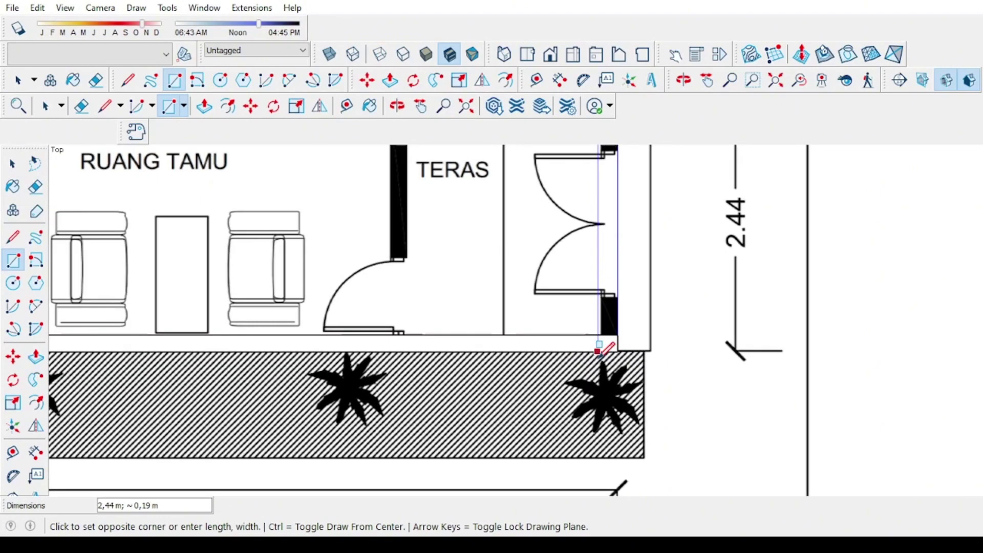
click(608, 346)
scroll(608, 344, down, 6)
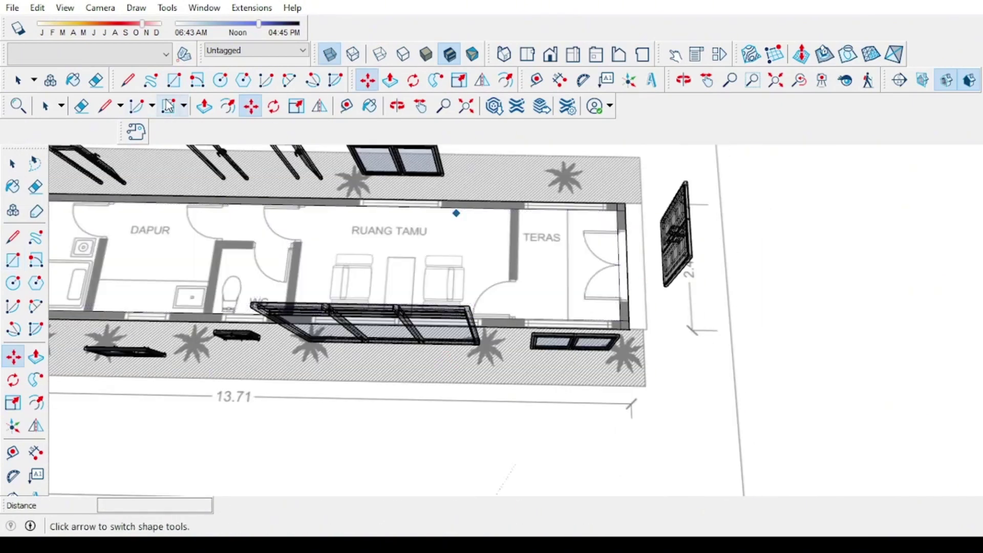
- Trace the wall between RUANG TAMU and TERAS as a rectangle about 0.16 m by 2.29 m
scroll(566, 283, up, 6)
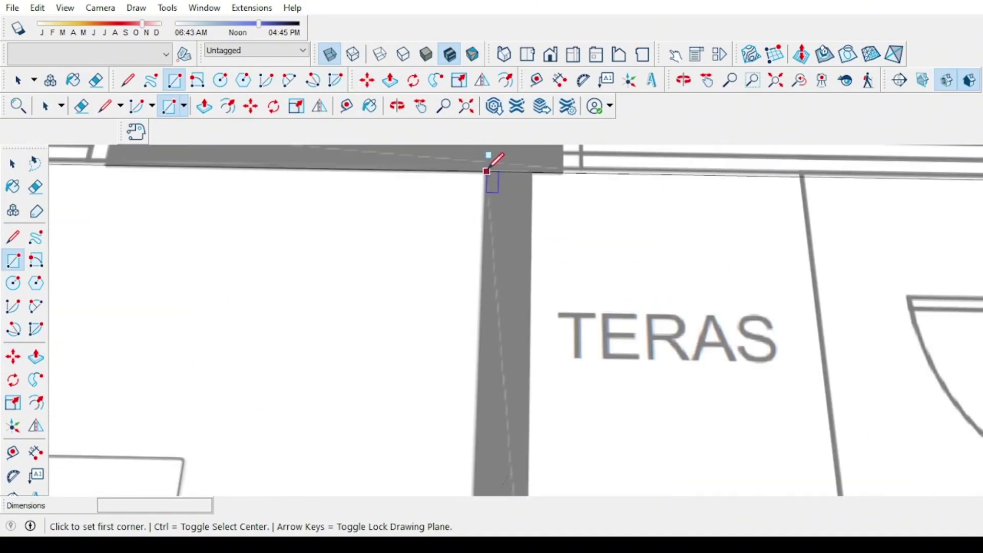
scroll(489, 163, down, 3)
scroll(497, 332, up, 6)
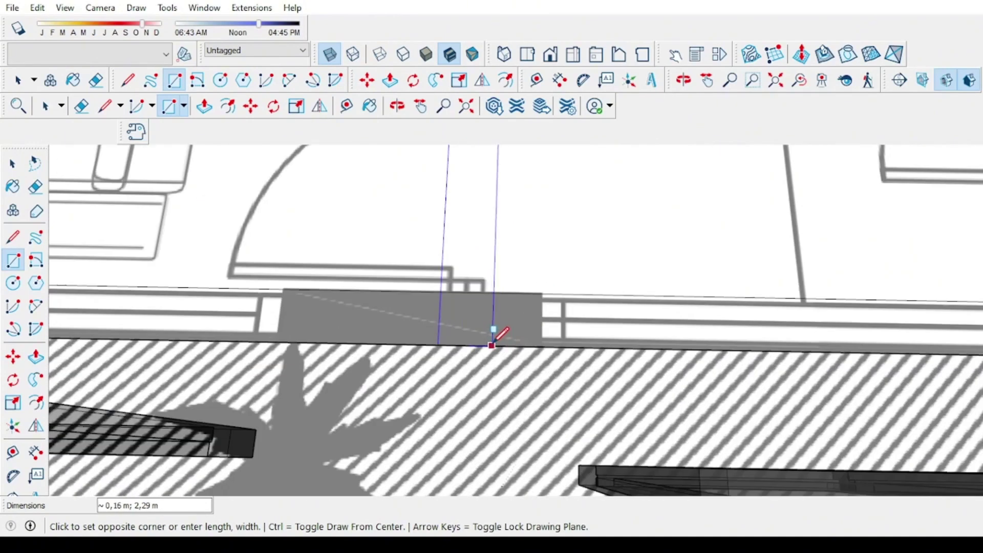
click(493, 346)
scroll(492, 343, down, 3)
scroll(612, 297, down, 3)
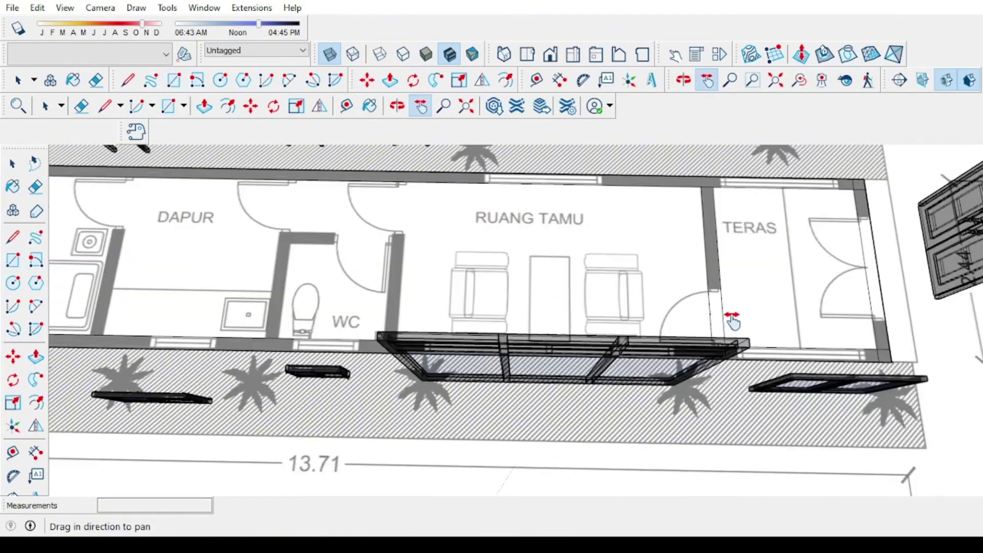
- Trace the wall between the WC and RUANG TAMU as a rectangle about 0.17 m by 2.28 m, reaching the opposite outer wall
scroll(619, 373, up, 4)
mouse_move(619, 373)
middle_down()
mouse_move(656, 360)
mouse_move(652, 345)
middle_up()
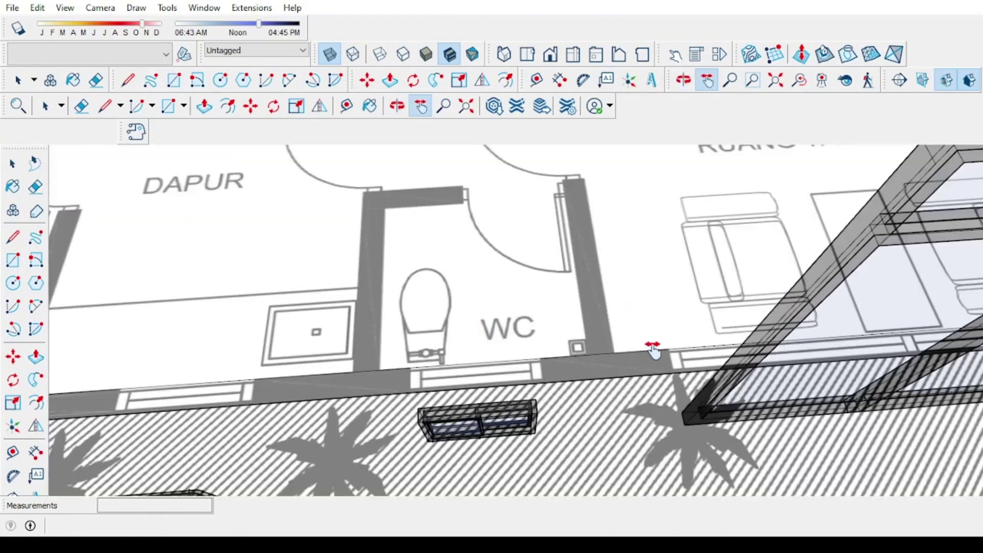
scroll(616, 357, up, 3)
click(607, 353)
scroll(611, 348, down, 4)
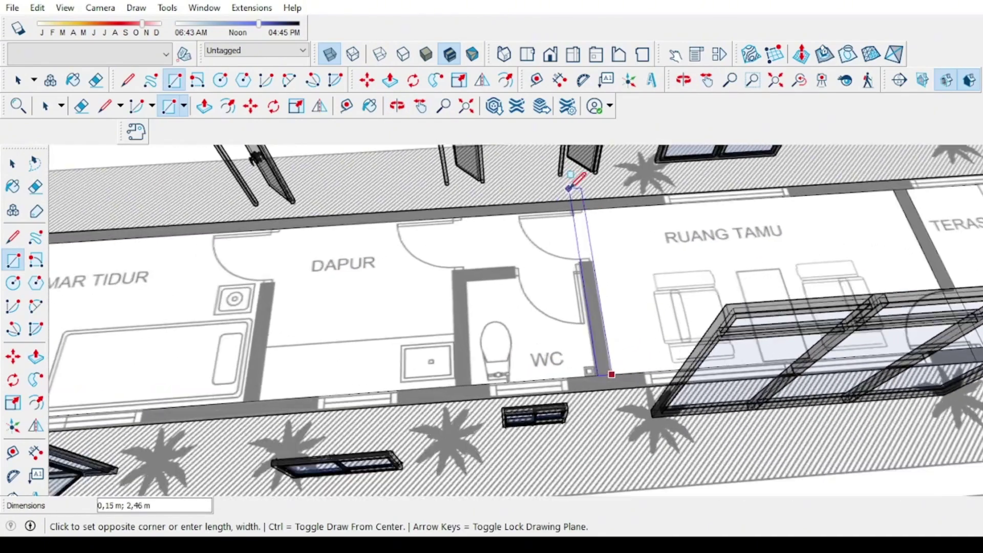
scroll(610, 368, up, 7)
scroll(571, 211, down, 2)
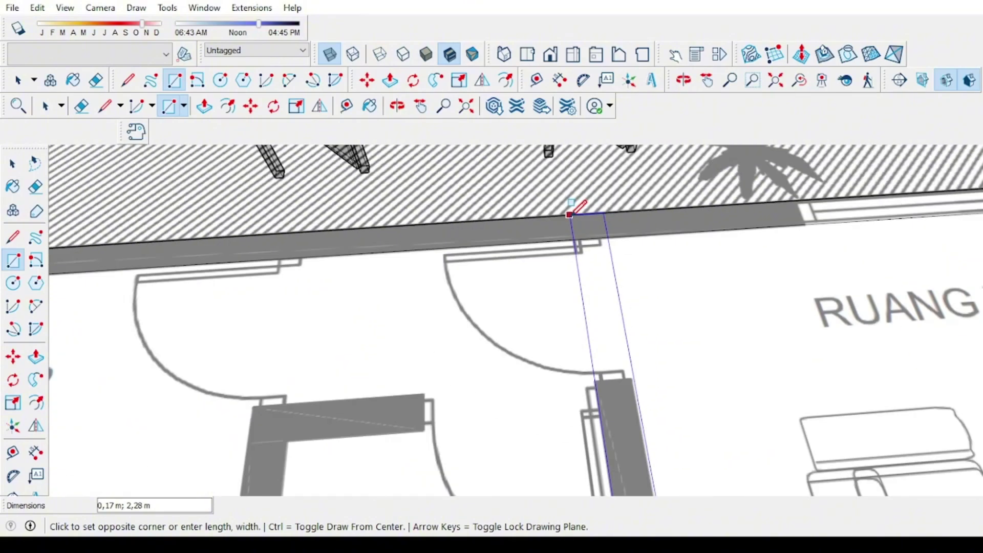
- Trace the wall between DAPUR and the WC as a rectangle about 0.16 m by 2.13 m, ending at the opposite outer wall
scroll(574, 209, down, 3)
scroll(483, 394, up, 4)
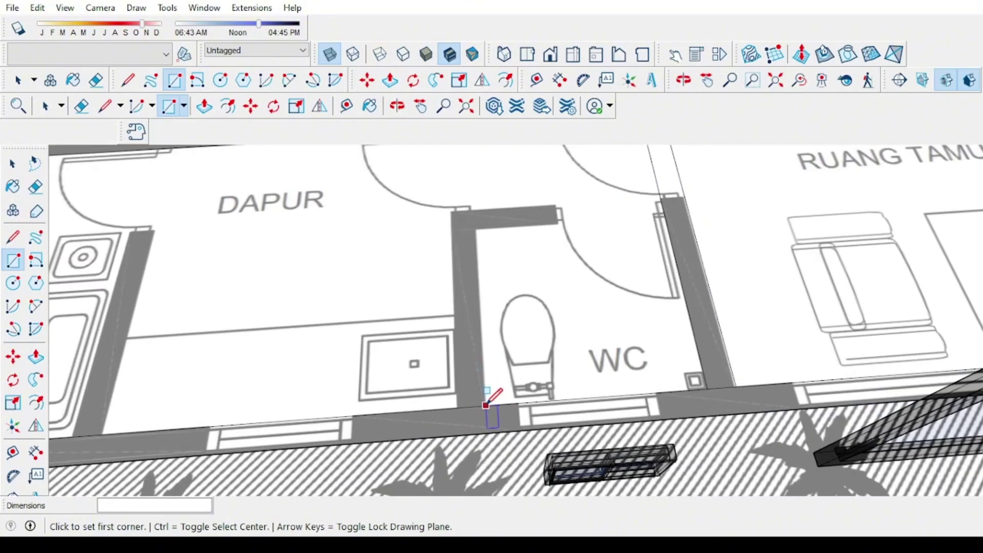
click(486, 405)
scroll(471, 329, down, 3)
scroll(462, 217, up, 4)
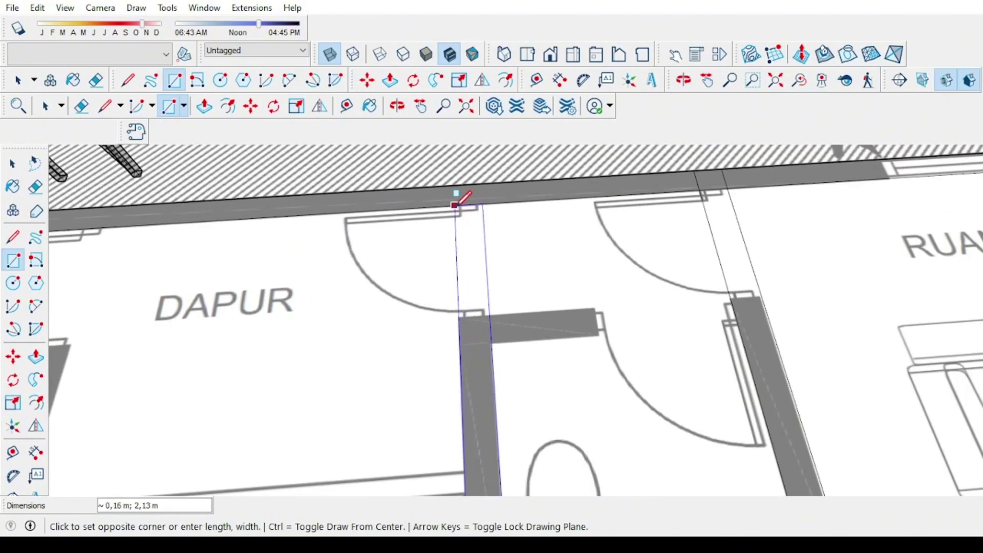
click(455, 204)
- Trace the WC's corridor-side wall as a rectangle running from the DAPUR wall across the door opening to the RUANG TAMU wall
scroll(456, 197, down, 3)
scroll(443, 305, up, 4)
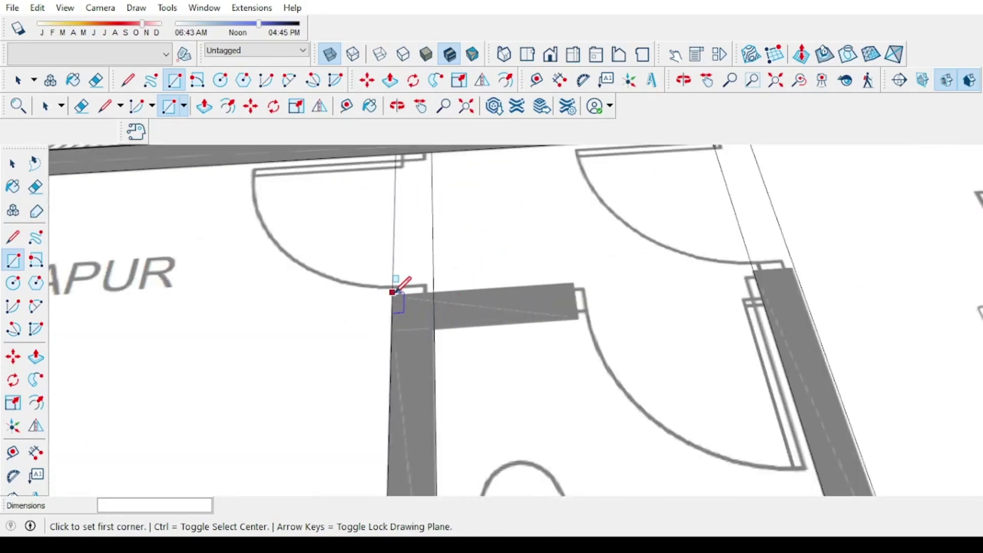
scroll(395, 333, down, 3)
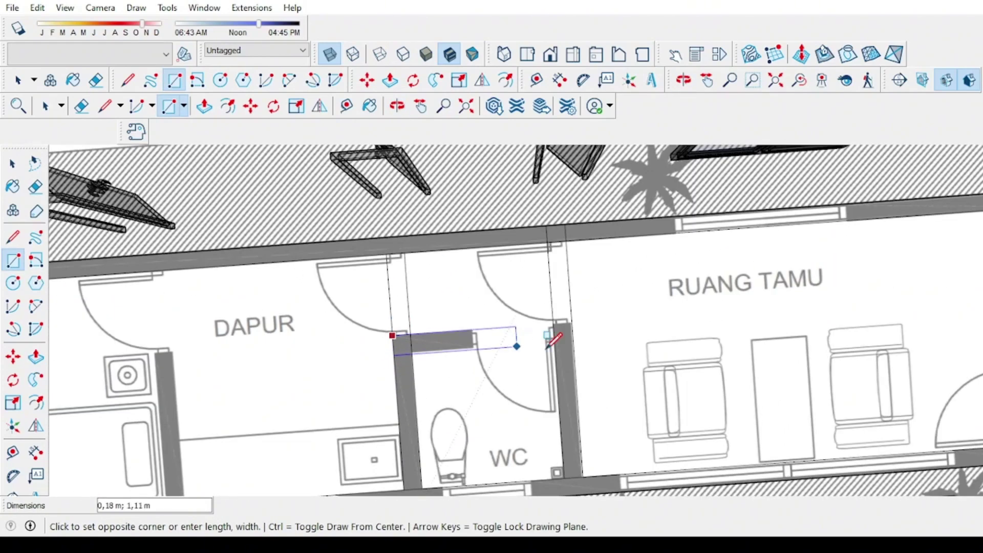
scroll(555, 335, up, 4)
scroll(587, 324, down, 4)
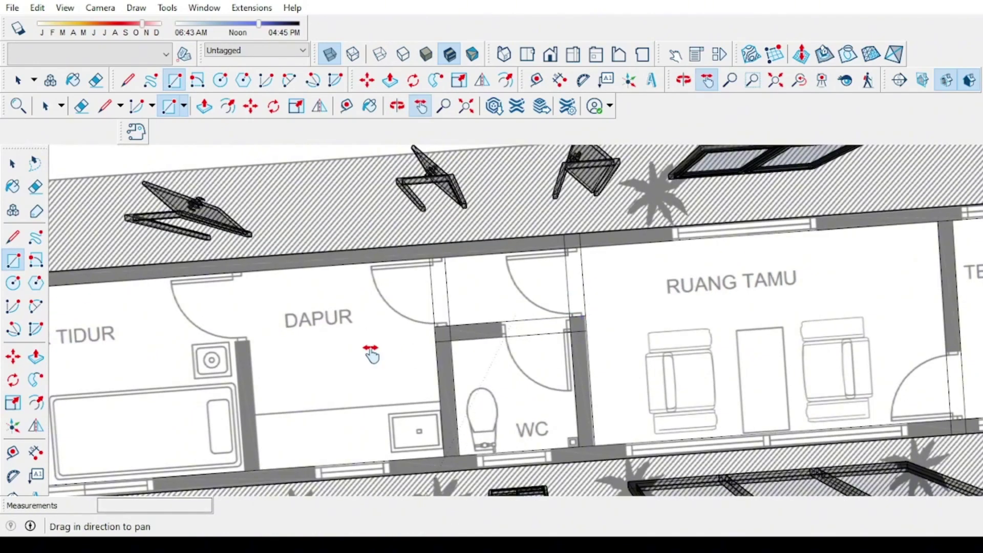
- Extrude the wall section at the terrace's front corner to a height of 2.59 m with Push/Pull
key(l)
shift+middle_drag(368, 351, 473, 243)
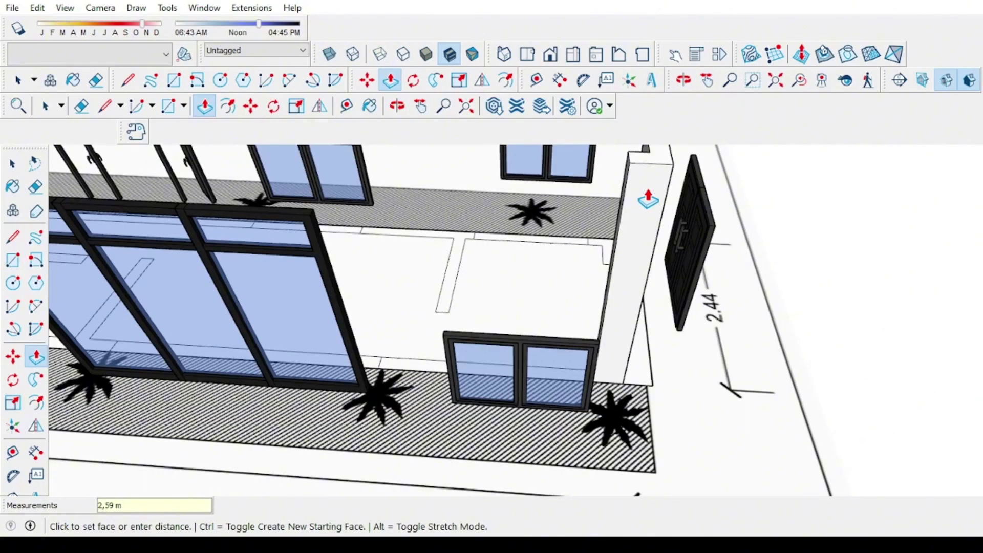
click(648, 199)
scroll(478, 281, down, 4)
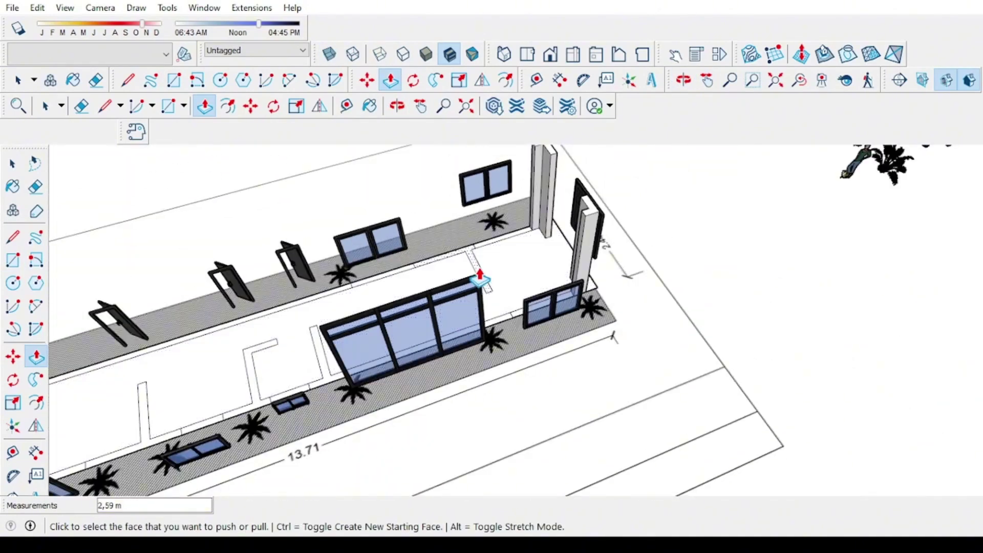
scroll(504, 325, up, 3)
- Extrude the remaining solid wall sections towards the bedroom end to the same 2.59 m height
middle_drag(504, 325, 607, 242)
scroll(606, 242, down, 5)
shift+middle_drag(543, 251, 716, 266)
scroll(481, 318, up, 4)
click(504, 395)
click(489, 252)
click(500, 408)
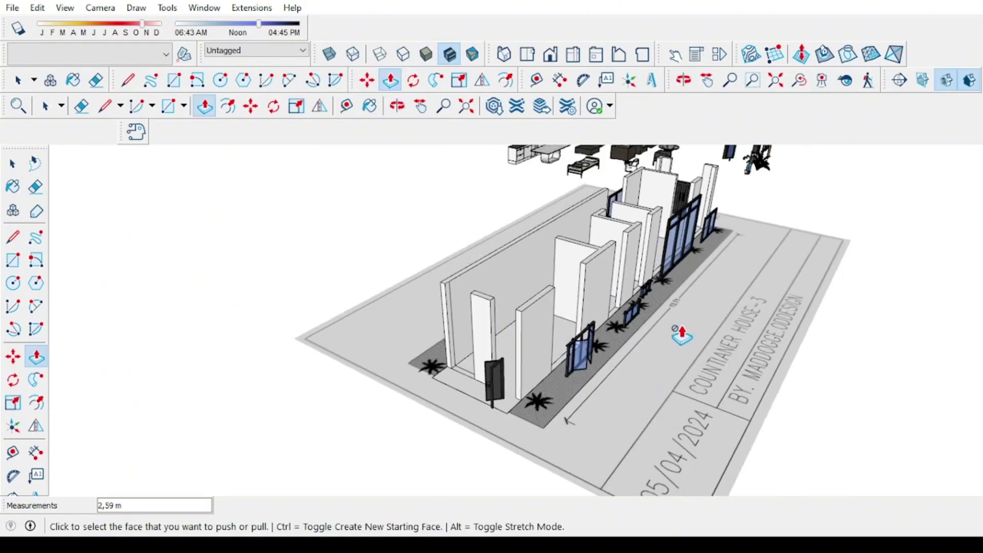
- Raise the low wall section under the window opening with Push/Pull
scroll(454, 340, up, 5)
click(501, 408)
middle_drag(500, 408, 595, 339)
scroll(604, 338, down, 5)
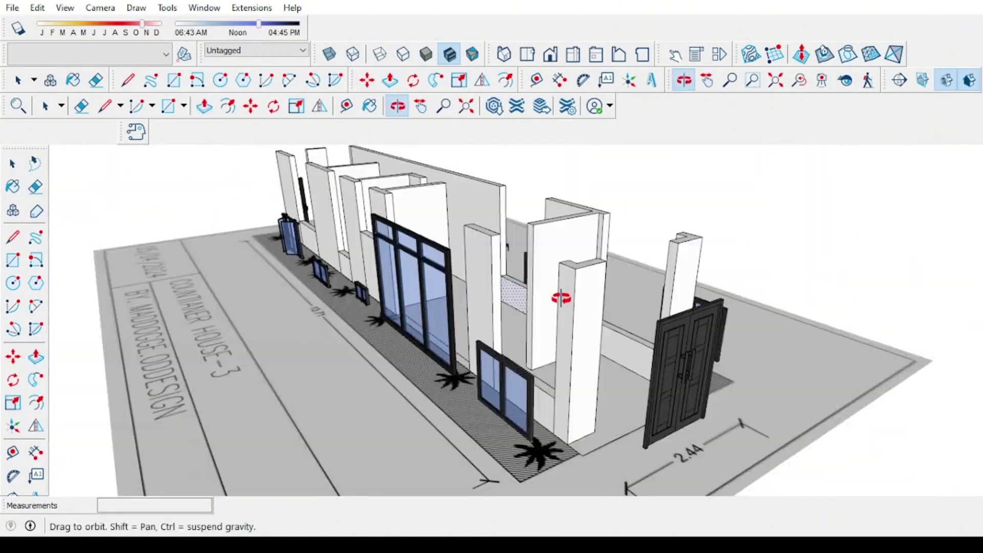
- Raise the interior floor with Push/Pull up to the dividing line on the terrace, forming a step
middle_drag(563, 276, 459, 423)
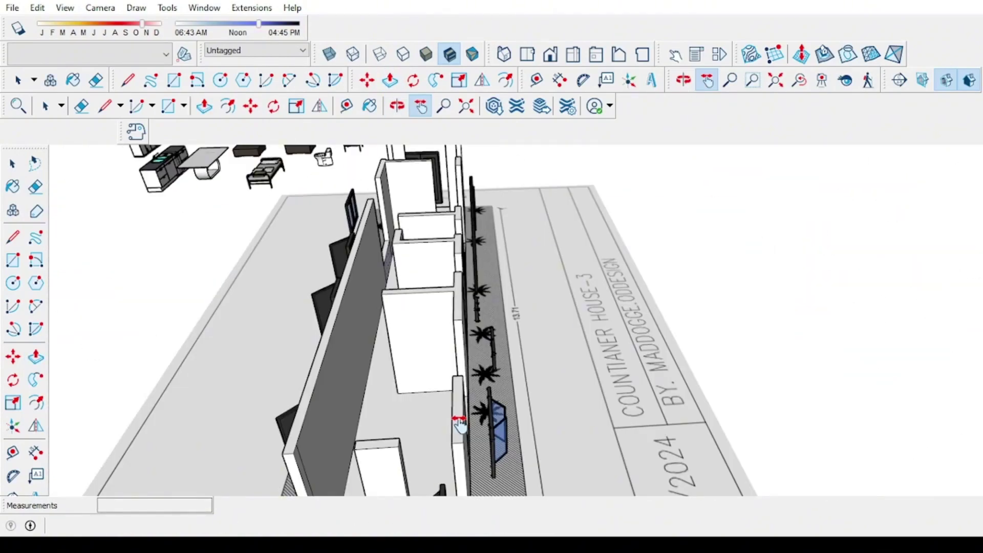
middle_drag(459, 422, 855, 322)
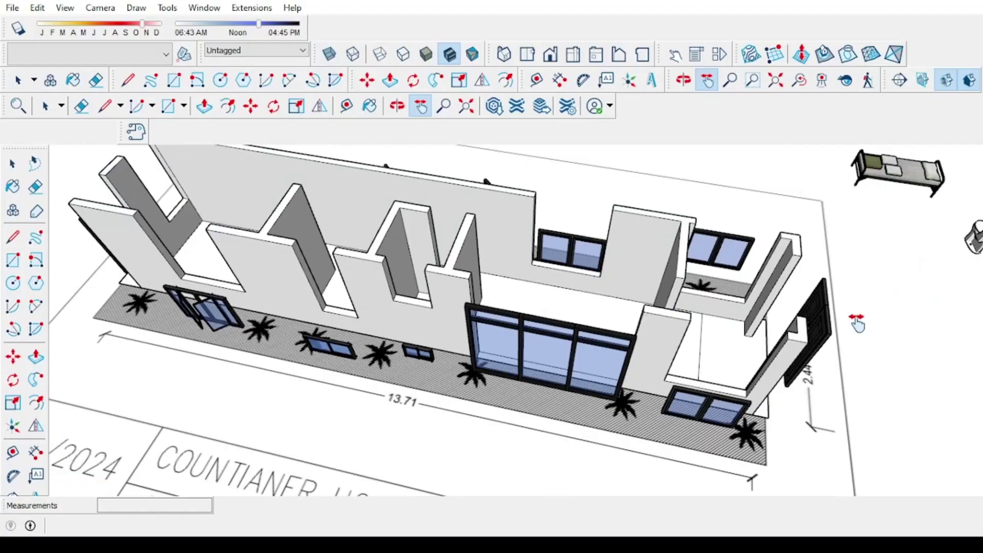
scroll(802, 348, up, 5)
middle_drag(754, 318, 630, 281)
scroll(595, 333, down, 5)
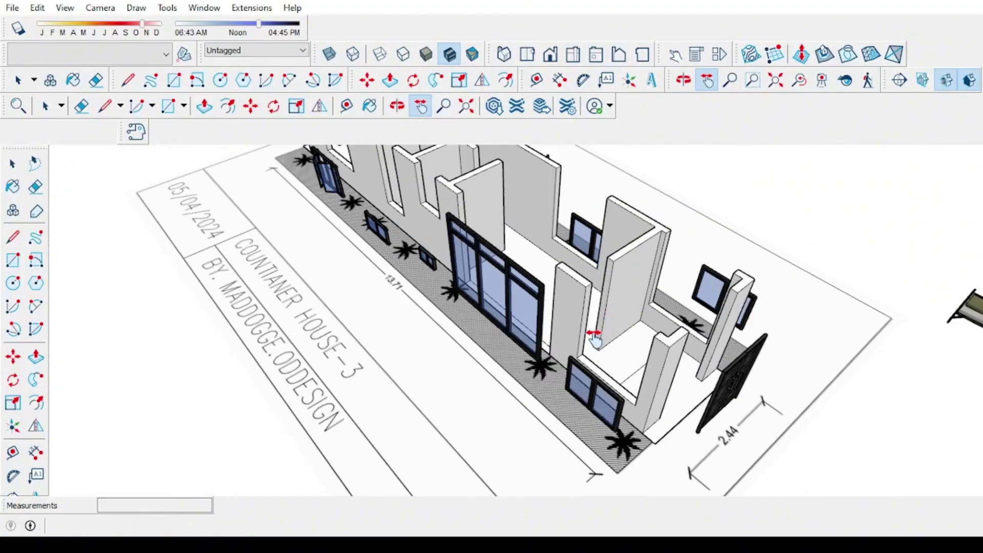
middle_drag(594, 333, 646, 333)
scroll(646, 332, up, 5)
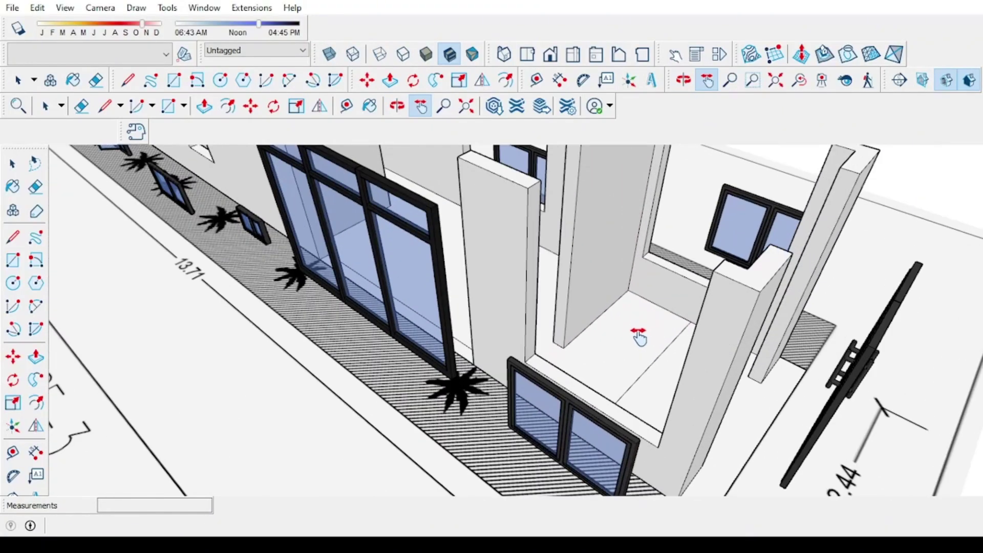
key(p)
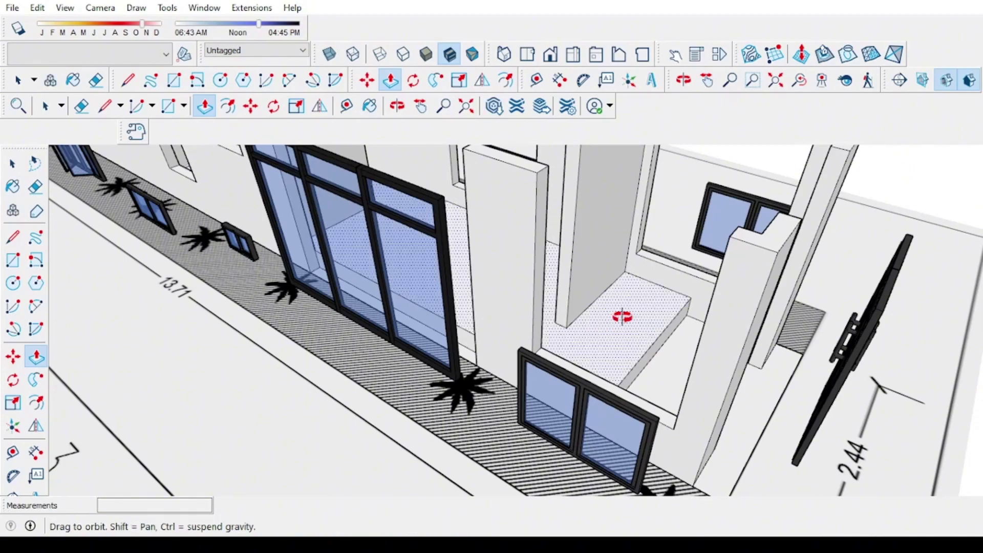
mouse_move(622, 317)
middle_down()
mouse_move(699, 228)
mouse_move(358, 364)
mouse_move(366, 344)
mouse_move(428, 310)
mouse_move(630, 313)
middle_up()
- Clean up the leftover edges on the wall faces with the Eraser
key(e)
key(p)
key(e)
scroll(366, 344, down, 5)
scroll(632, 307, up, 5)
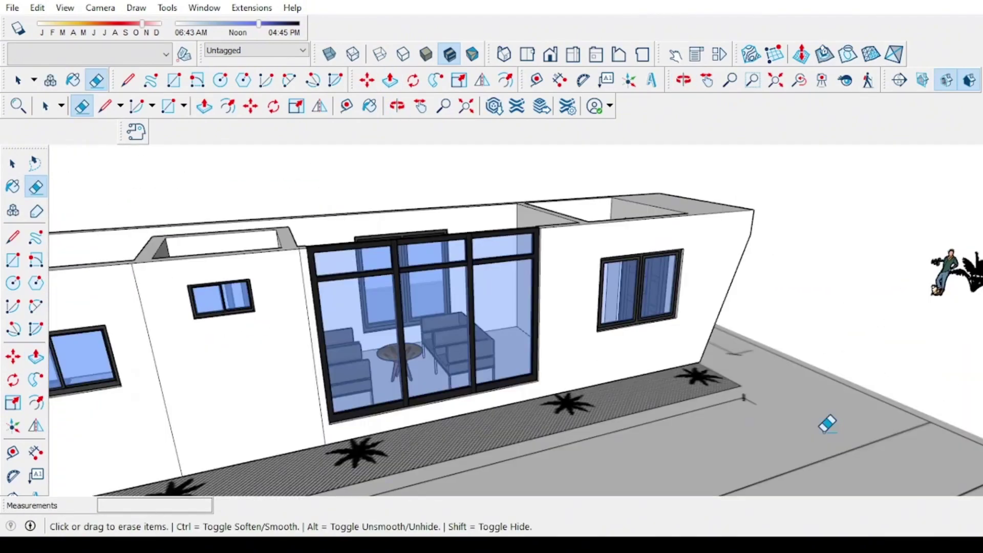
middle_drag(822, 428, 597, 430)
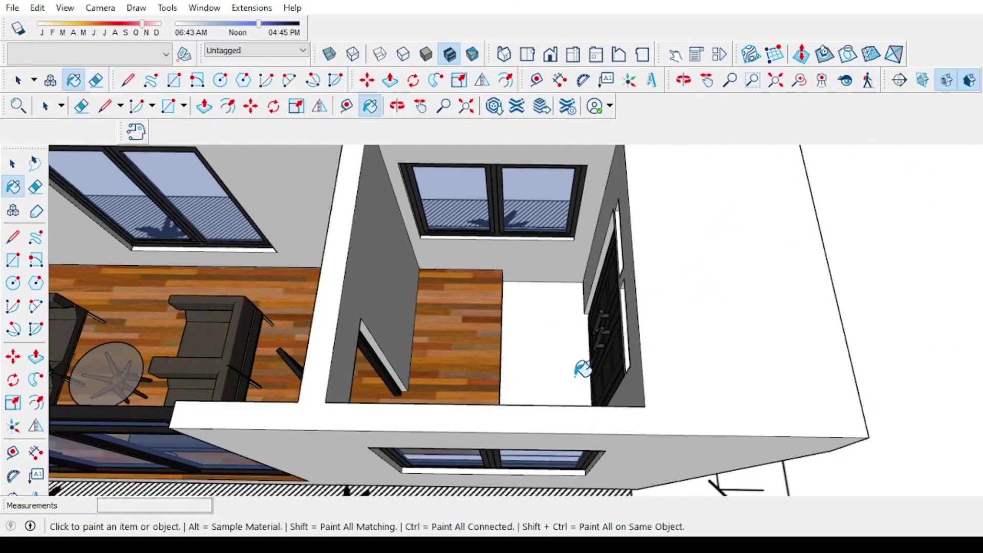
- Paint the lower terrace floor beside the double entrance door with a grey stone material
click(550, 338)
mouse_move(550, 339)
middle_down()
mouse_move(516, 302)
mouse_move(384, 246)
mouse_move(383, 232)
middle_up()
scroll(383, 231, down, 3)
mouse_move(566, 347)
middle_down()
mouse_move(450, 378)
mouse_move(397, 370)
mouse_move(478, 517)
mouse_move(693, 474)
mouse_move(713, 456)
mouse_move(586, 348)
middle_up()
scroll(586, 348, down, 2)
middle_drag(520, 347, 334, 308)
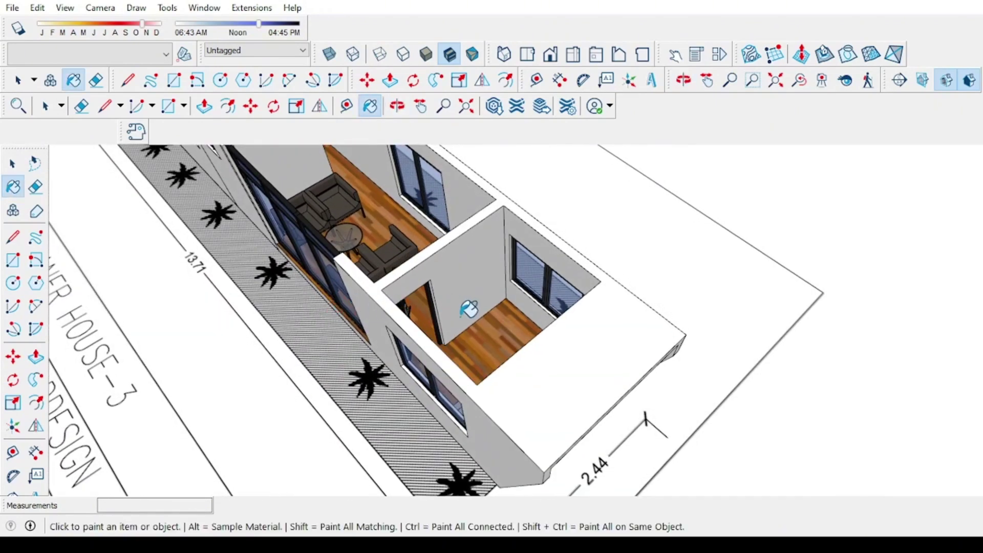
scroll(516, 322, up, 5)
middle_drag(516, 323, 594, 337)
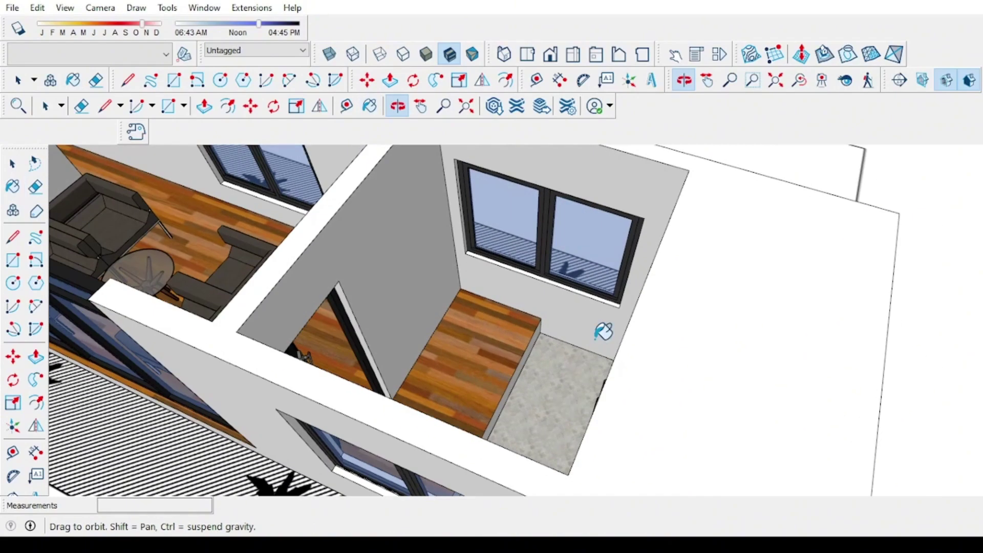
scroll(546, 346, down, 3)
scroll(562, 285, down, 4)
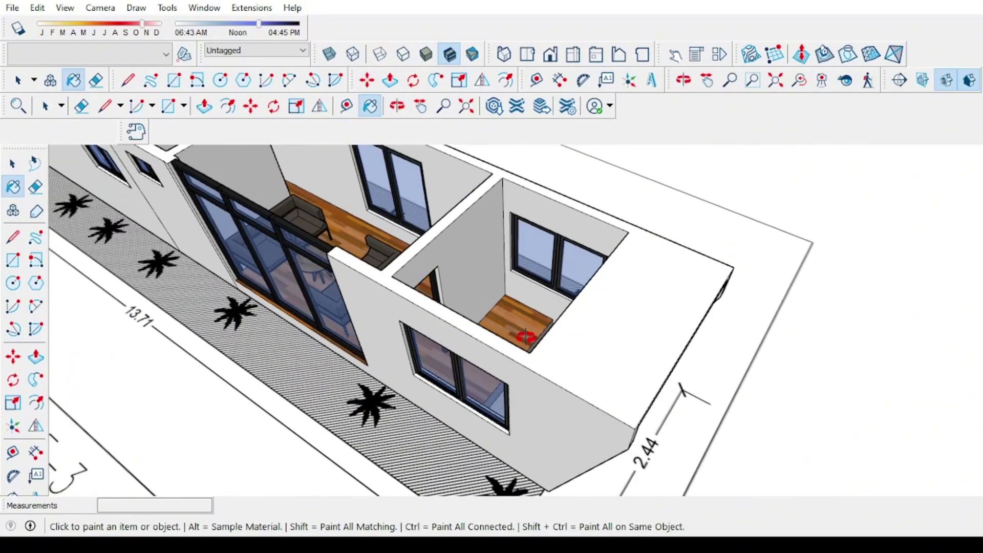
- Paint the WC's window wall and its adjoining kitchen-side wall with a dark blue square tile material
middle_drag(526, 336, 628, 290)
scroll(627, 290, down, 2)
shift+middle_drag(362, 278, 575, 358)
scroll(533, 246, up, 2)
shift+middle_drag(534, 247, 635, 212)
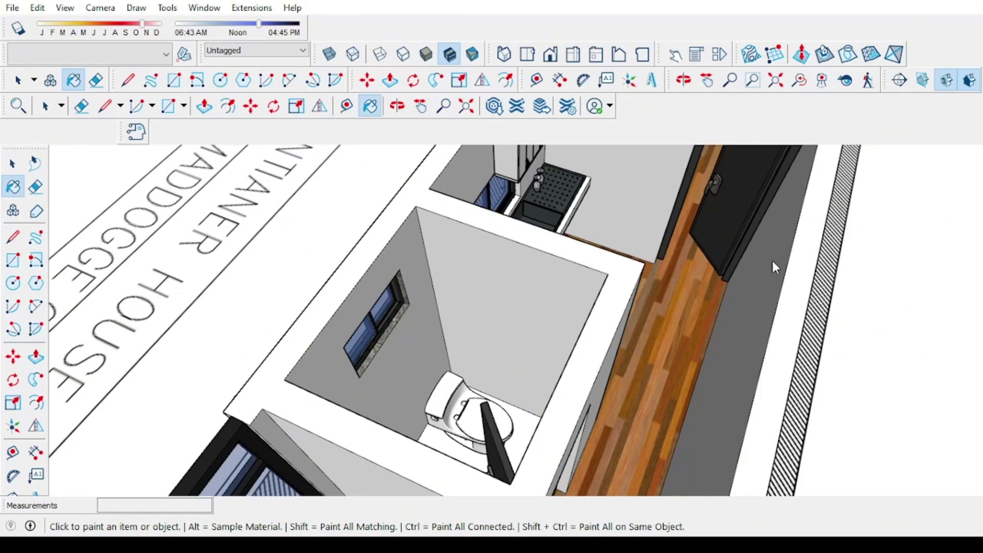
click(517, 285)
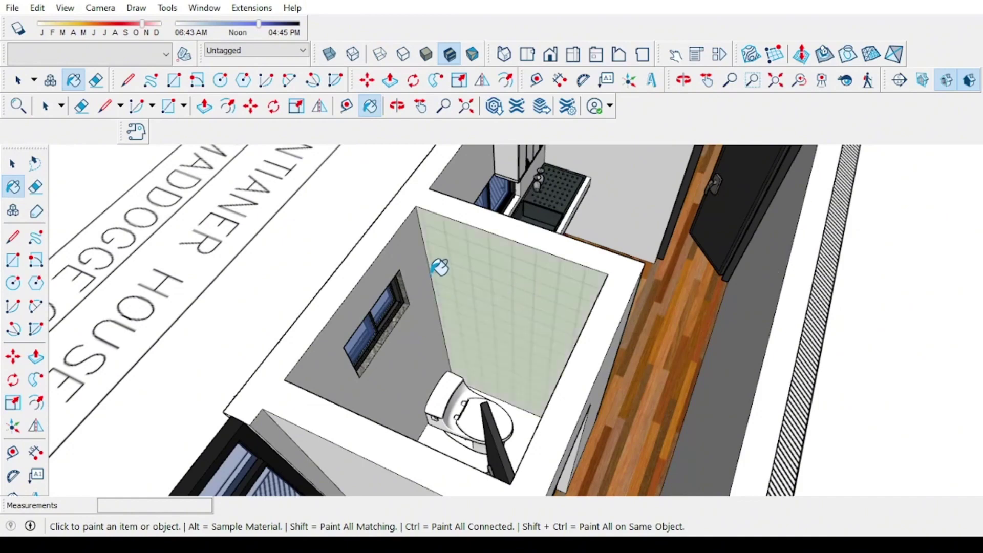
click(471, 296)
click(404, 256)
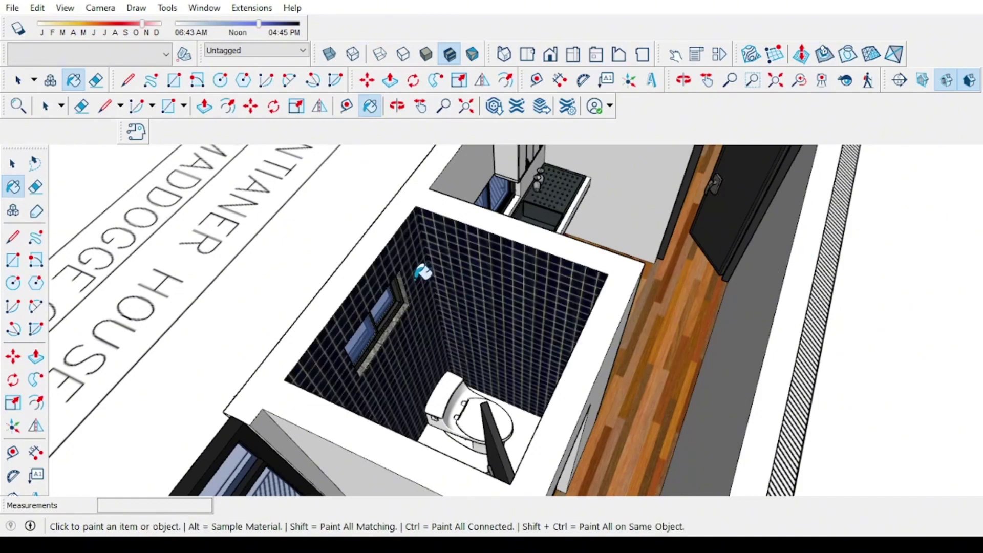
- Cover the remaining inner walls of the WC with the same dark blue tile
mouse_move(753, 482)
middle_down()
mouse_move(874, 460)
mouse_move(643, 340)
middle_up()
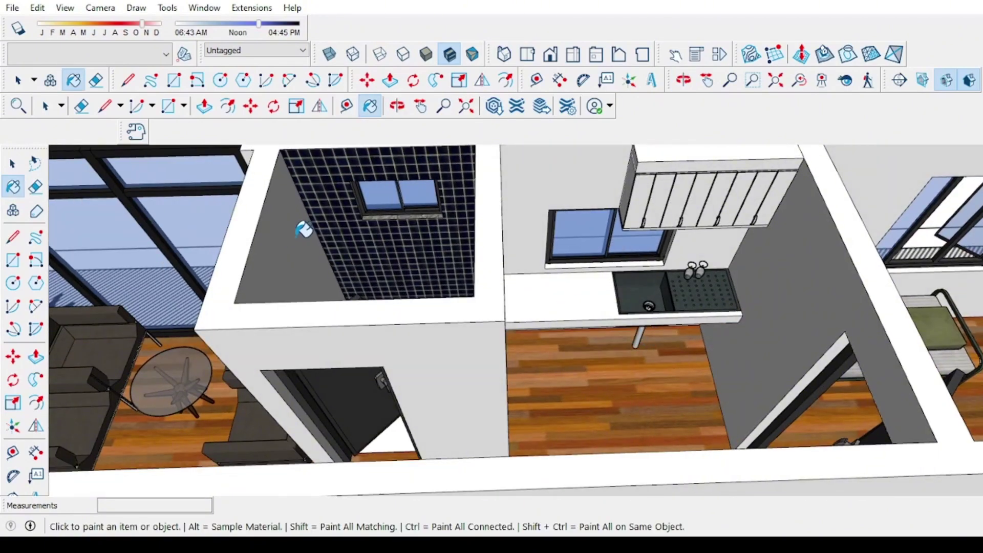
mouse_move(302, 225)
middle_down()
mouse_move(287, 318)
mouse_move(172, 385)
mouse_move(555, 279)
mouse_move(663, 298)
mouse_move(324, 432)
mouse_move(158, 445)
mouse_move(655, 283)
middle_up()
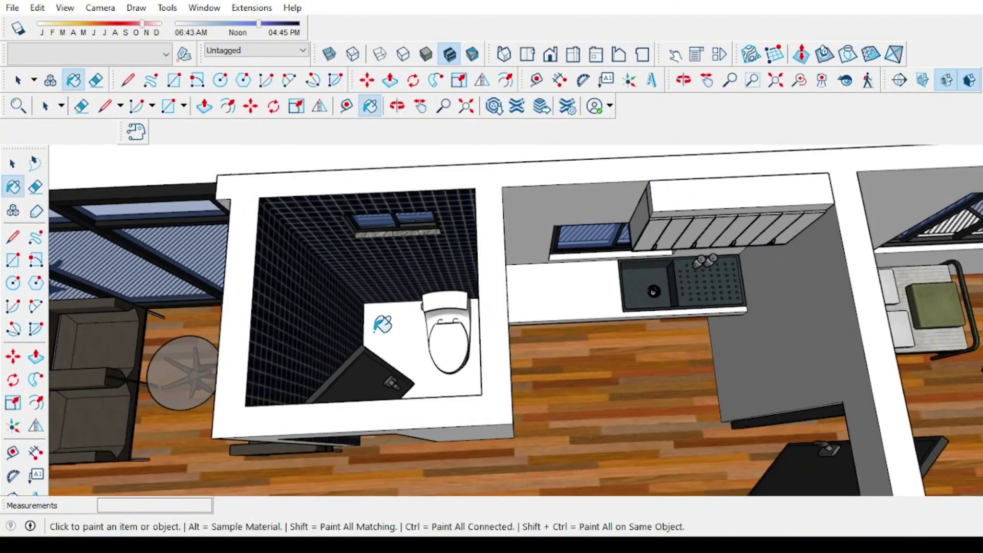
middle_drag(391, 324, 417, 332)
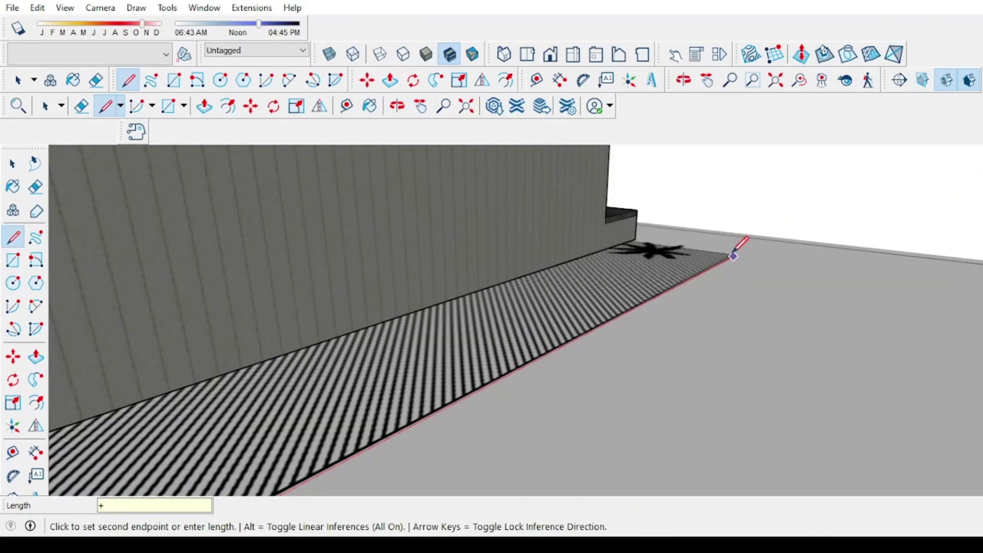
- Trace the hatched planting strip's outer edge and far end up to the house wall with the Line tool
scroll(741, 251, up, 5)
click(720, 284)
mouse_move(716, 261)
middle_down()
mouse_move(655, 311)
mouse_move(512, 389)
middle_up()
click(565, 182)
scroll(453, 245, down, 8)
shift+middle_drag(456, 287, 179, 340)
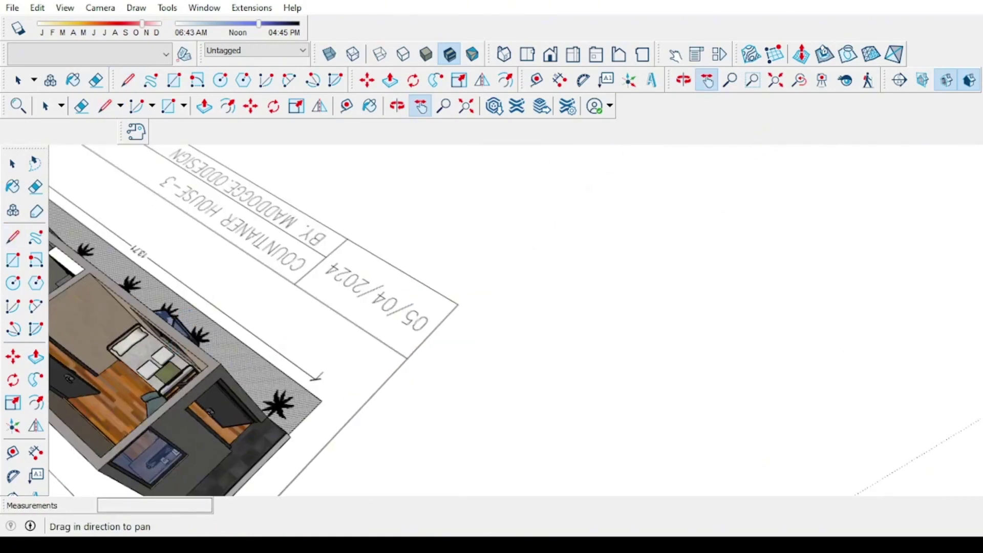
middle_drag(543, 369, 369, 434)
scroll(412, 256, up, 5)
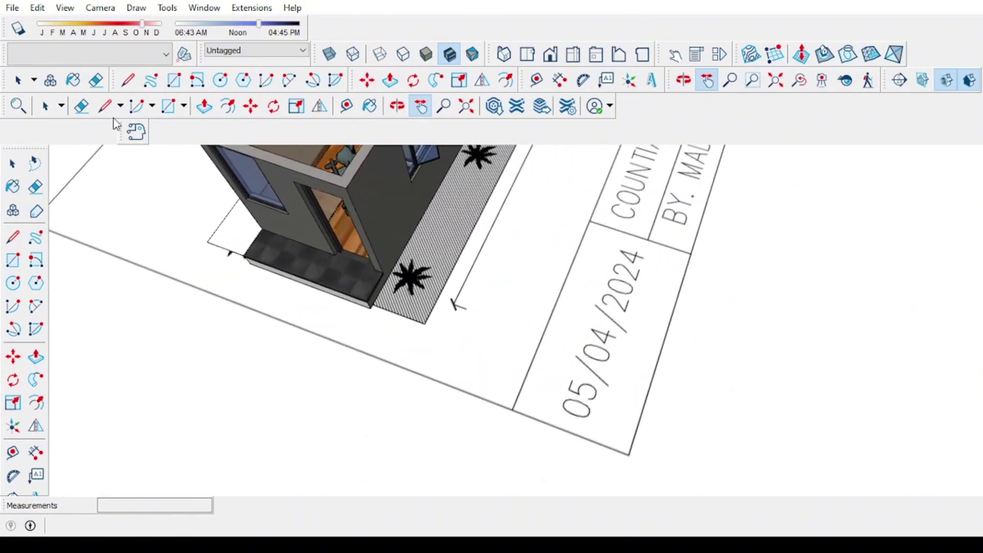
- Close the planting strip's outline along the house wall, starting from the corner of the dark step at the single-door end
click(105, 106)
scroll(381, 294, up, 7)
scroll(318, 338, up, 3)
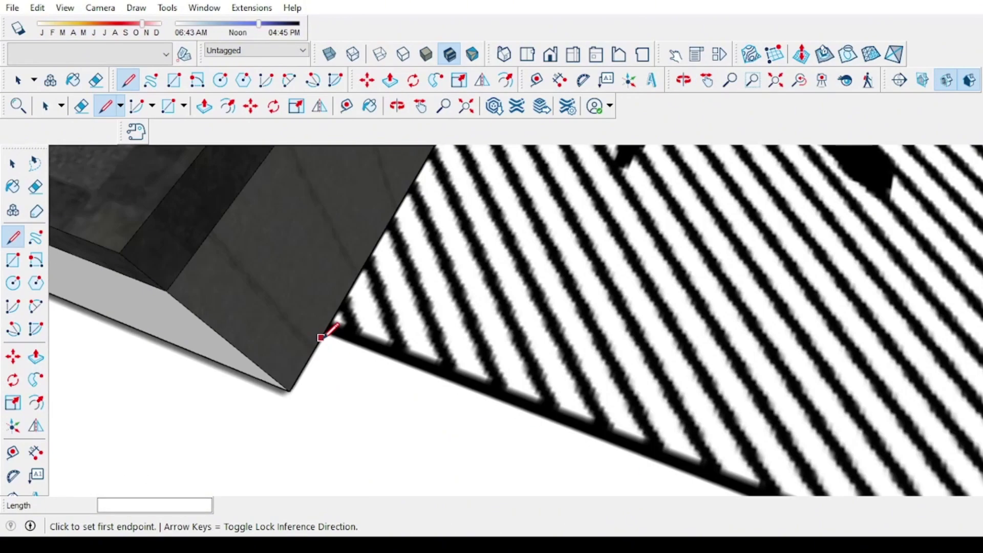
click(316, 340)
scroll(328, 332, down, 10)
shift+middle_drag(537, 221, 423, 348)
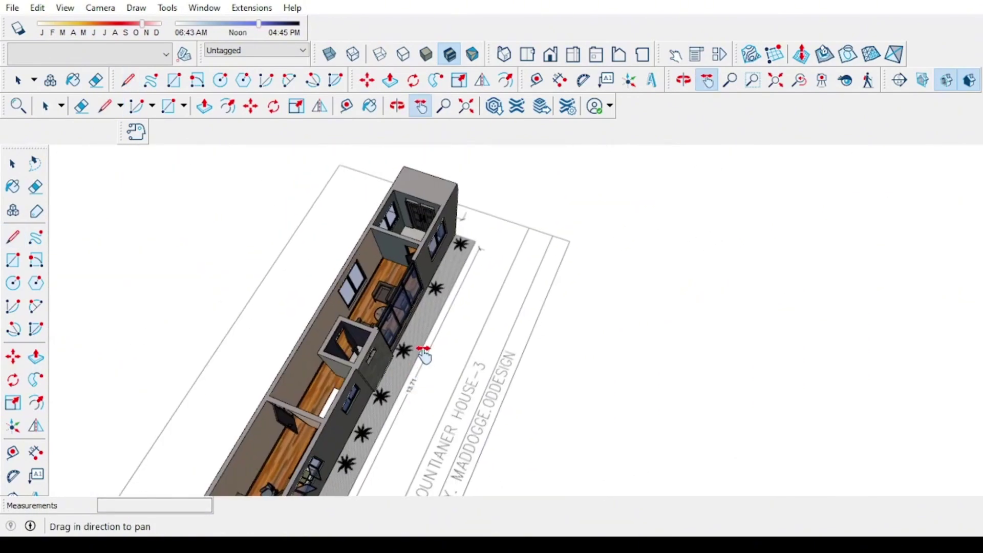
scroll(437, 256, up, 8)
click(163, 191)
- Paint the planting strips along both long sides of the house with a green grass material
scroll(600, 238, down, 8)
shift+middle_drag(598, 245, 509, 160)
scroll(499, 328, up, 4)
shift+middle_drag(499, 327, 497, 439)
key(space)
right_click(444, 410)
click(498, 336)
scroll(506, 333, down, 3)
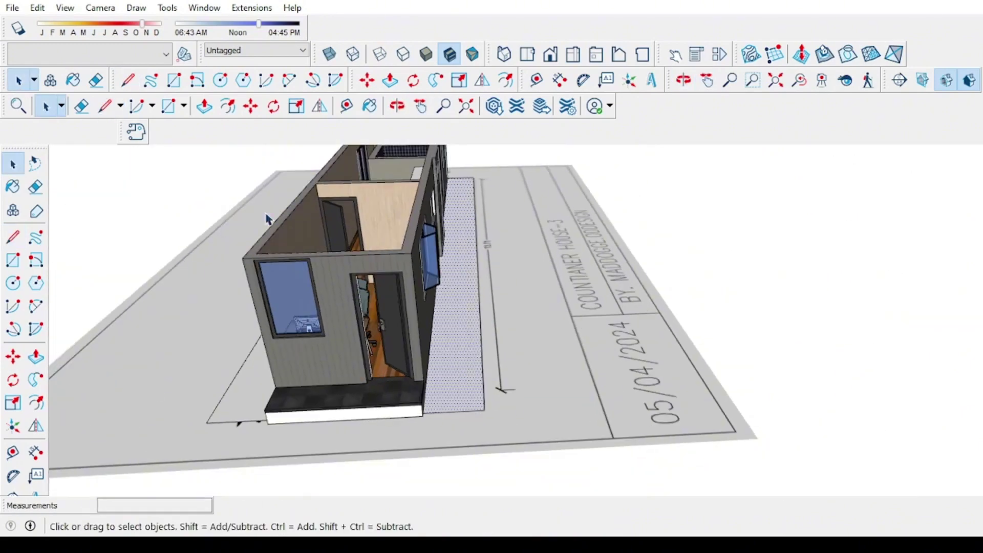
key(b)
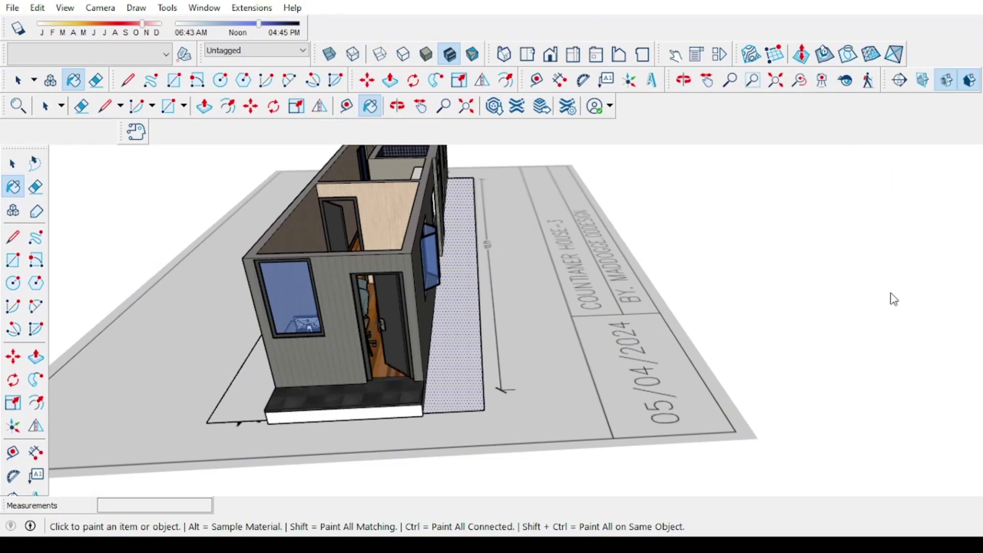
middle_drag(265, 378, 255, 213)
- Copy the palm plant component and place it on the grass strip beside the living room's tall glazed window
key(space)
scroll(255, 214, down, 4)
scroll(639, 389, up, 5)
click(644, 384)
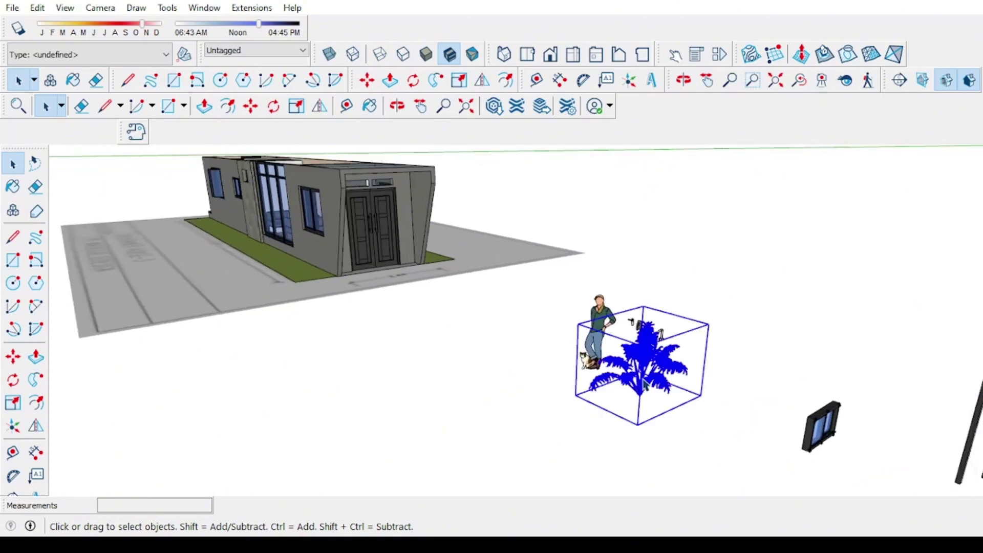
middle_drag(308, 250, 564, 412)
scroll(570, 373, up, 5)
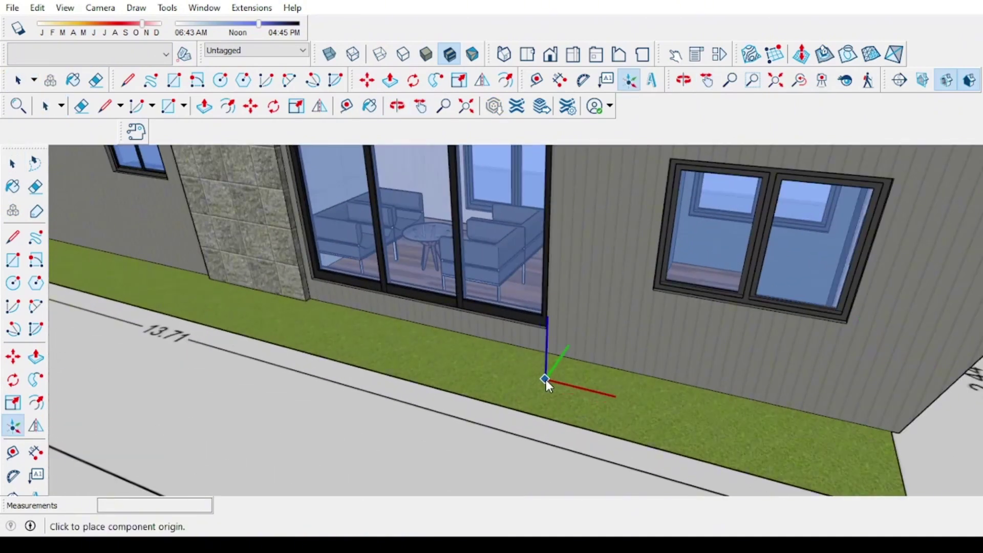
click(545, 379)
scroll(547, 379, down, 3)
key(ctrl+v)
click(501, 393)
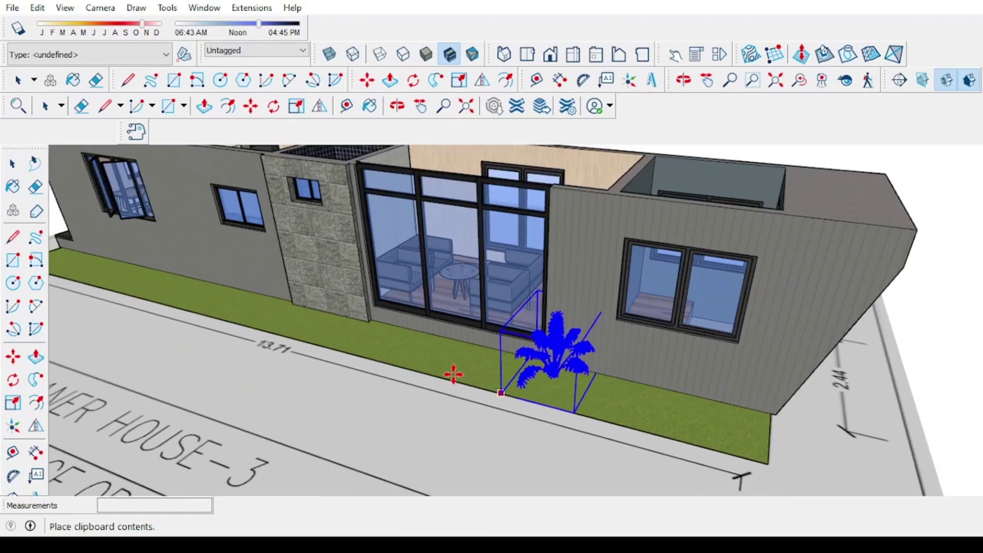
middle_drag(454, 376, 618, 414)
key(space)
click(716, 219)
scroll(461, 413, down, 5)
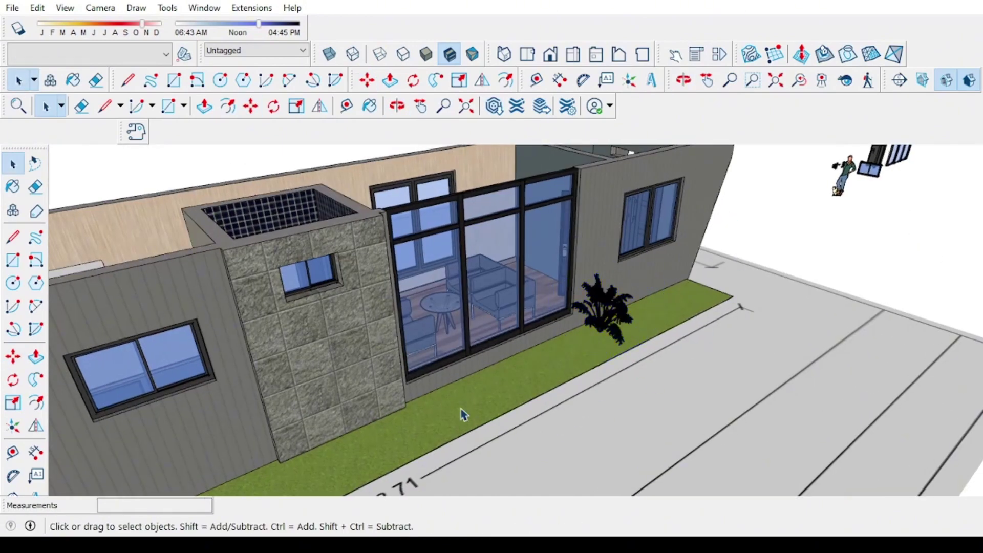
- Copy the placed palm and paste three more along the same grass strip, spaced out towards the single-door end
middle_drag(461, 412, 413, 404)
click(636, 317)
scroll(570, 338, down, 2)
scroll(570, 338, up, 4)
middle_drag(569, 338, 492, 321)
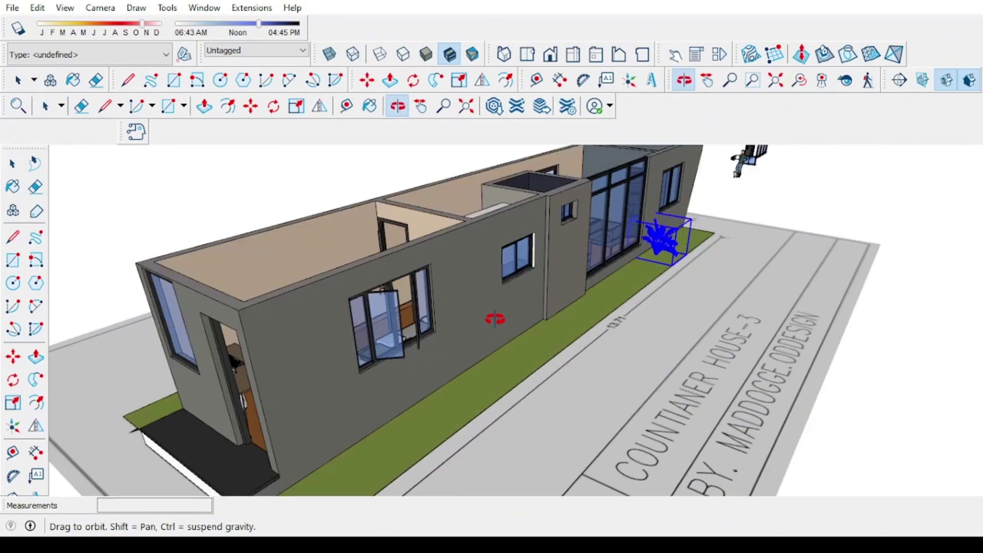
key(ctrl+c)
key(ctrl+v)
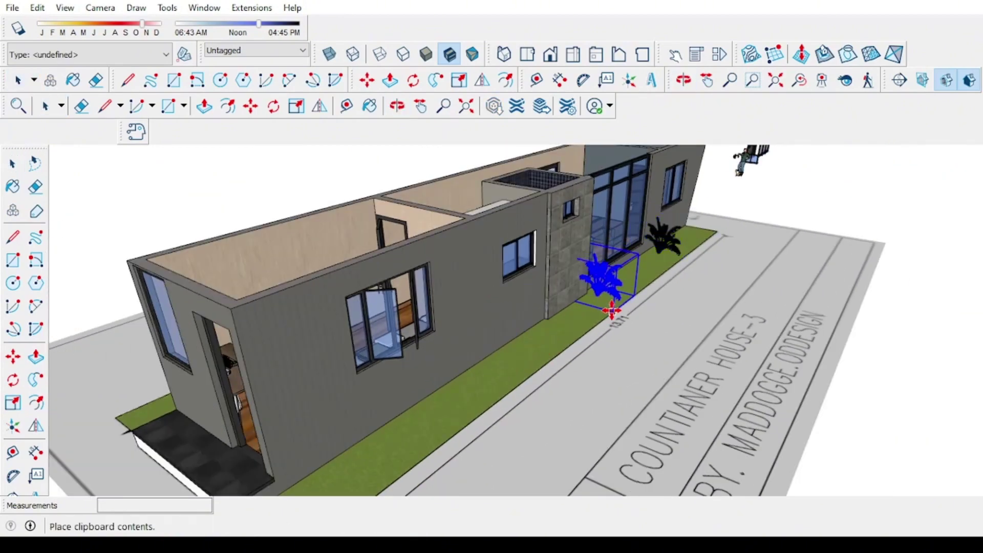
click(610, 319)
key(m)
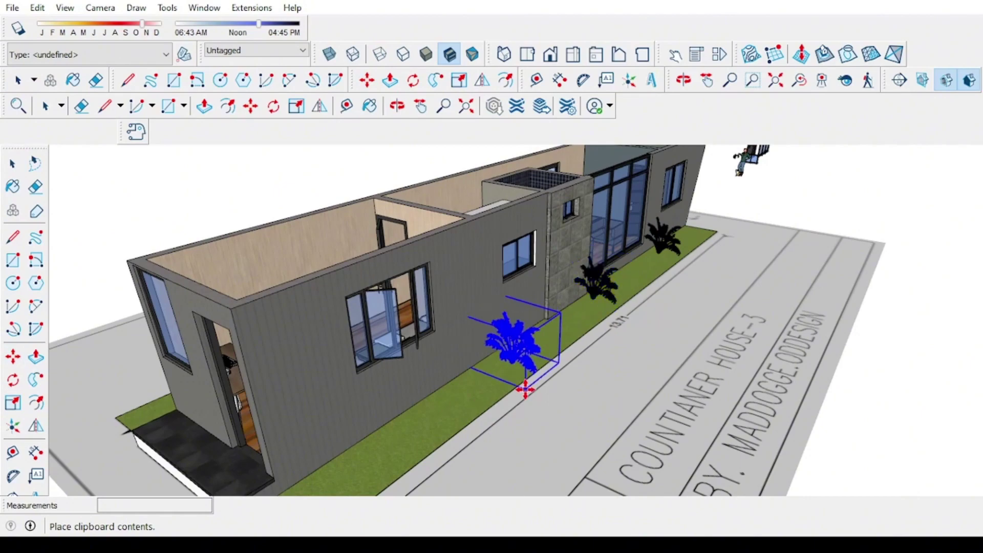
shift+middle_drag(566, 435, 499, 402)
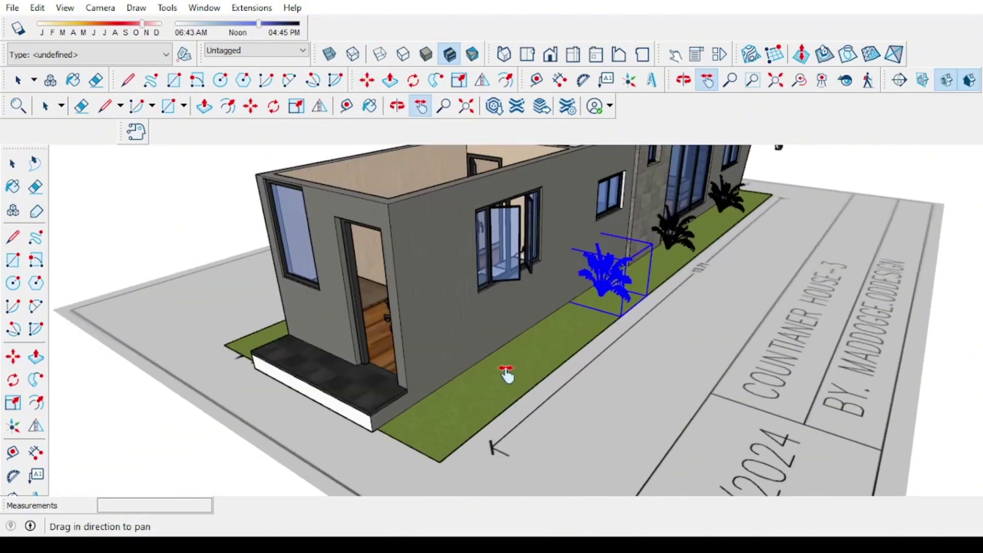
click(501, 408)
- Paste more copies of the palm along the grass strip on the opposite side of the house, including near the windows
middle_drag(450, 450, 483, 420)
key(ctrl+v)
scroll(466, 397, up, 1)
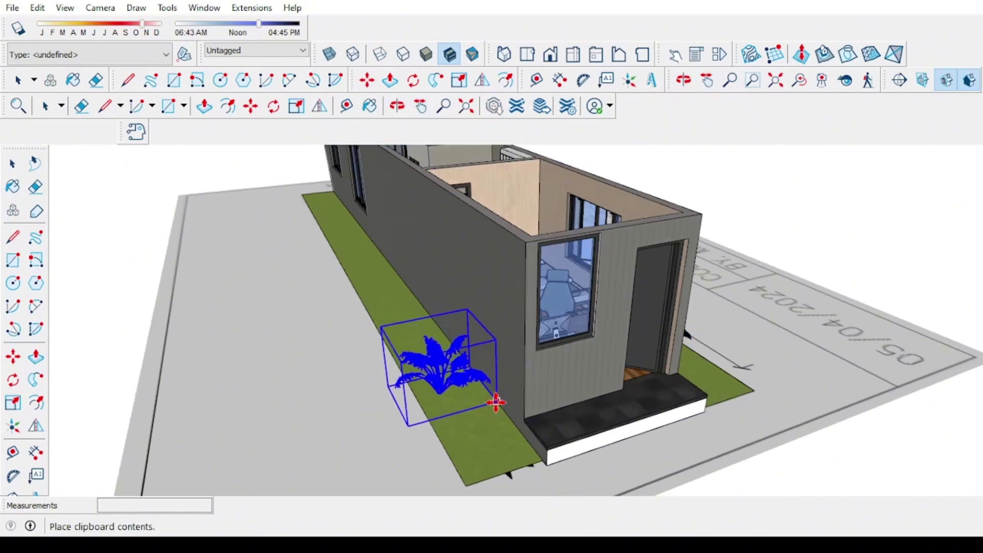
click(512, 431)
shift+middle_drag(403, 340, 400, 316)
scroll(654, 360, up, 2)
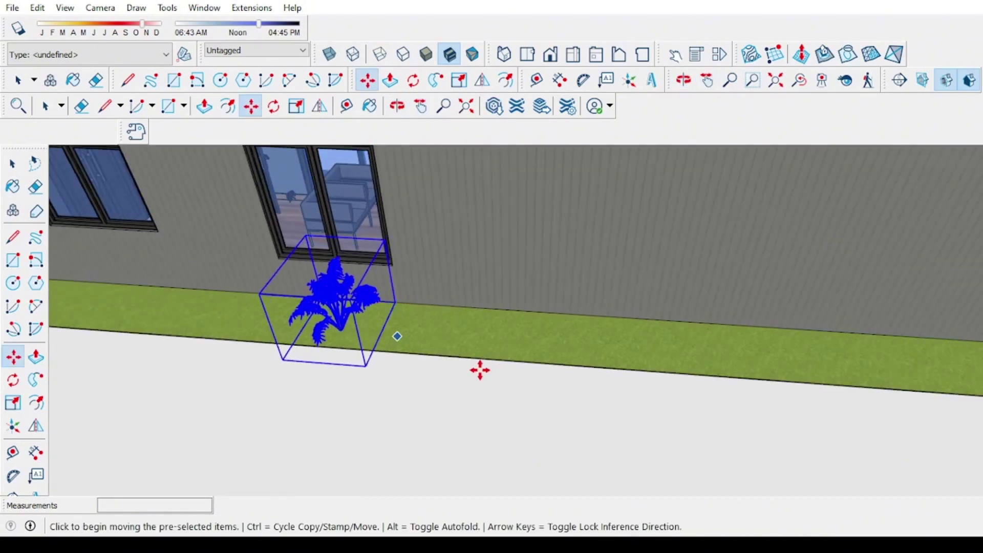
middle_drag(479, 370, 193, 321)
key(ctrl+v)
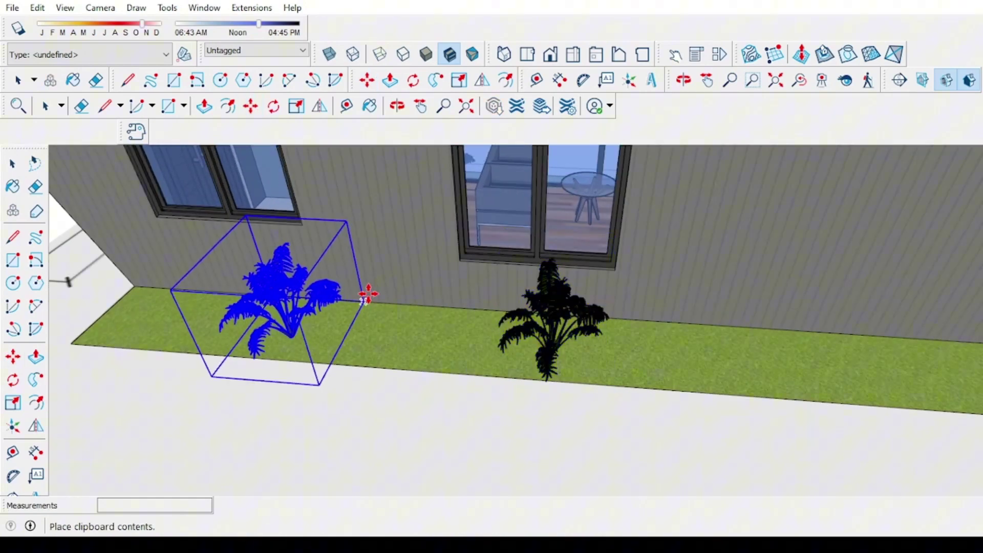
click(412, 305)
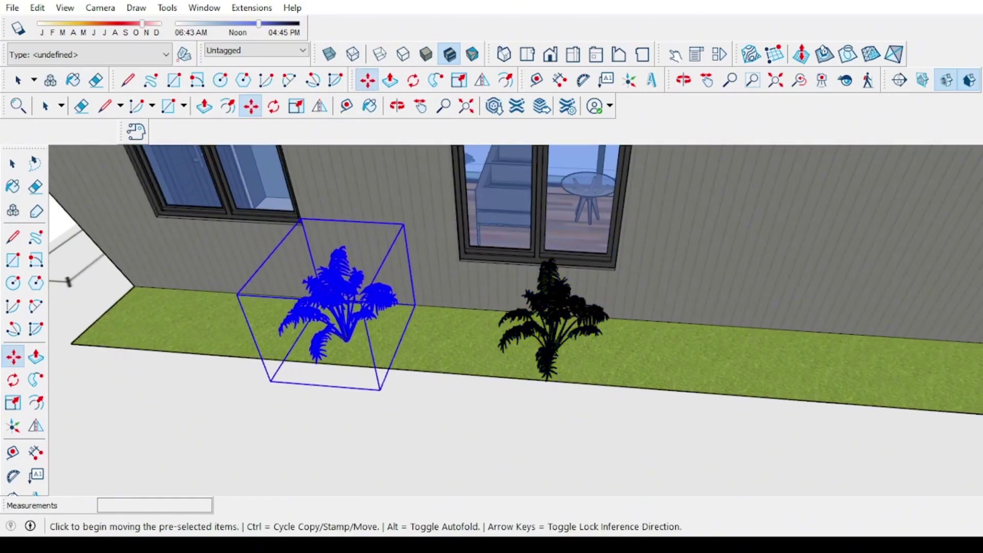
- Delete the imported floor plan image from beneath the house
click(494, 430)
scroll(669, 404, down, 5)
middle_drag(493, 429, 378, 284)
scroll(748, 302, down, 3)
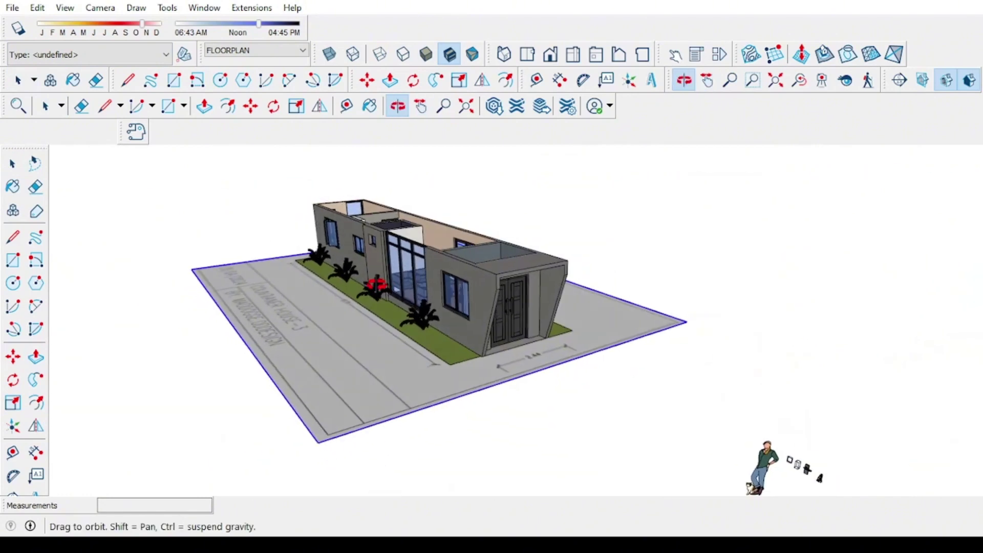
scroll(440, 245, up, 2)
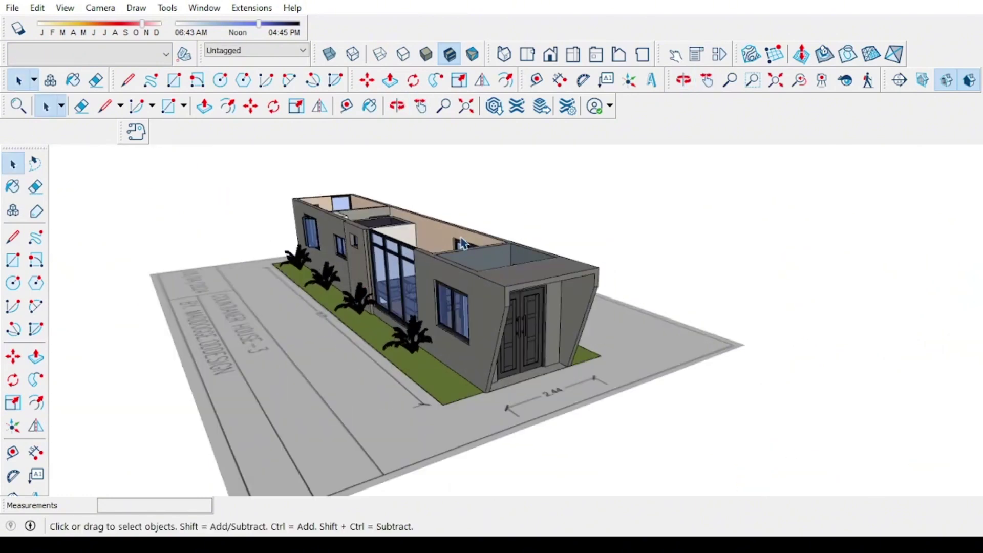
click(328, 358)
key(Delete)
- Examine the planted facade, then the entrance room, living room and WC from above
middle_drag(328, 359, 752, 341)
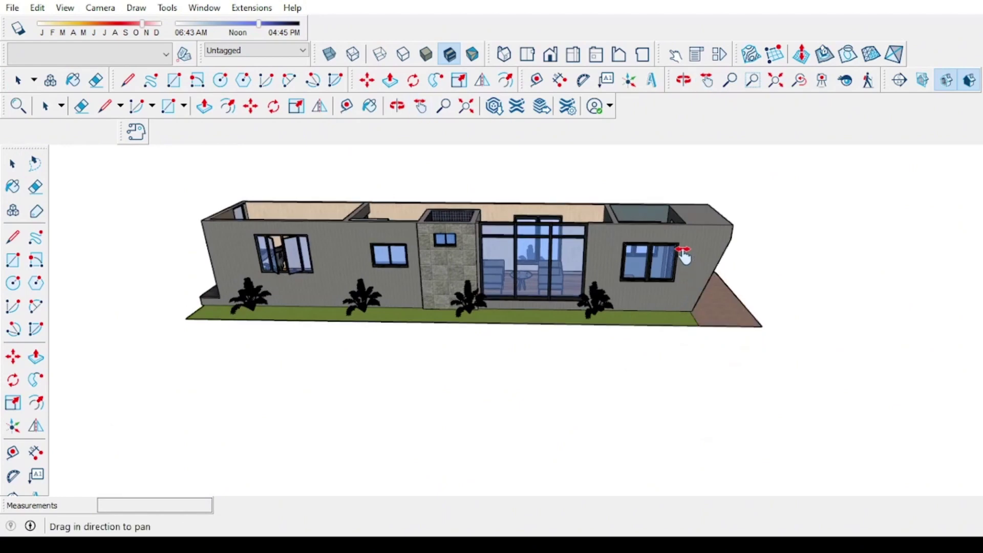
shift+middle_drag(684, 256, 620, 279)
scroll(588, 228, up, 6)
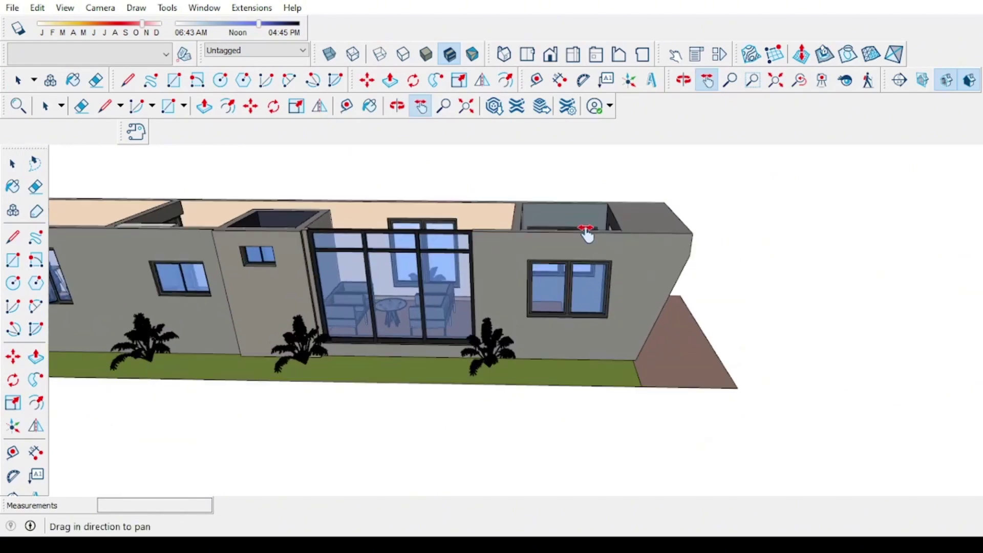
key(o)
drag(566, 261, 566, 379)
key(h)
middle_drag(531, 339, 527, 358)
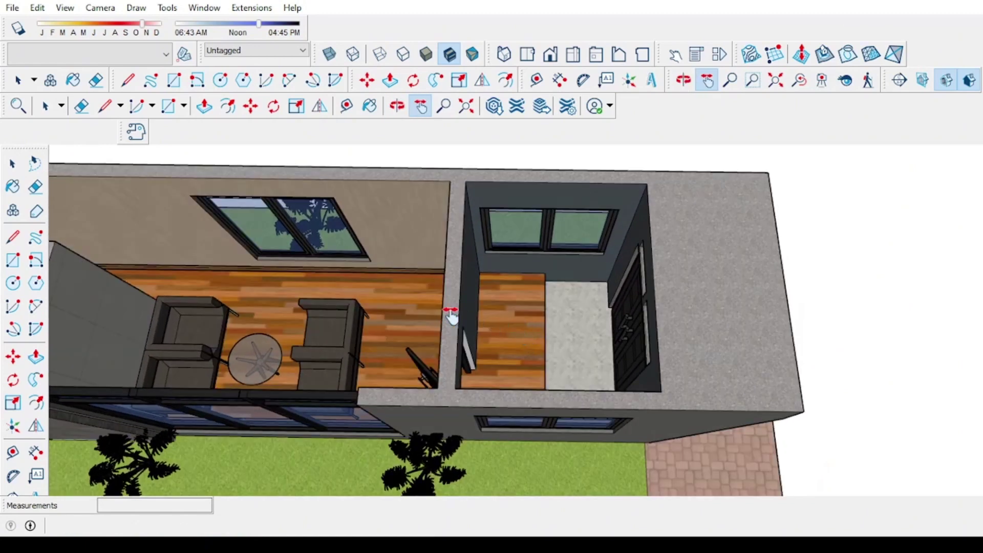
drag(247, 304, 506, 346)
middle_drag(505, 346, 467, 340)
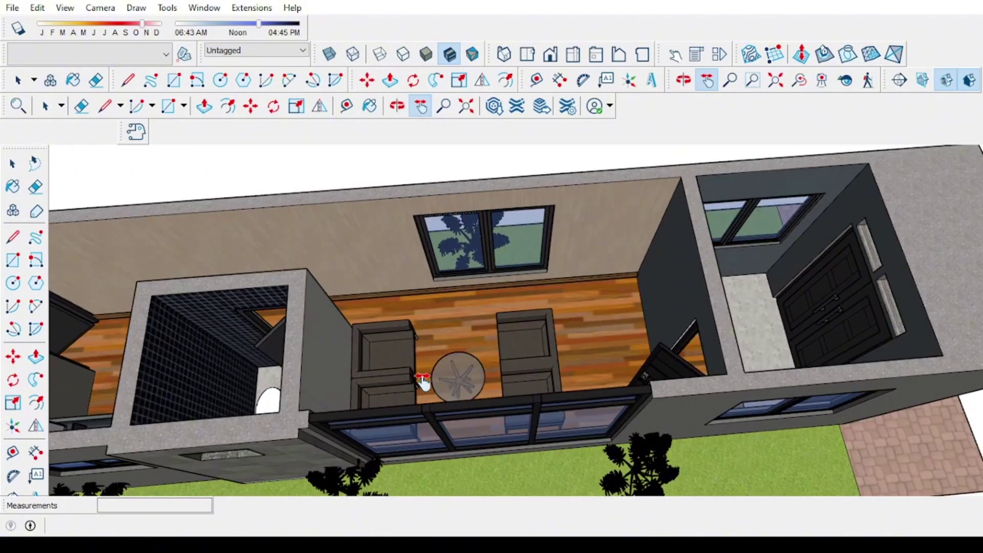
drag(282, 365, 358, 347)
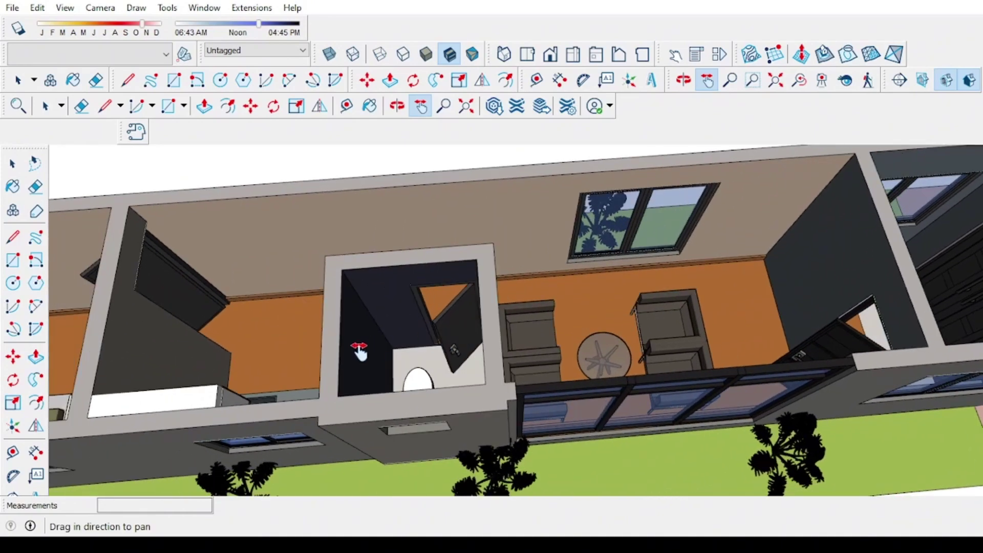
middle_drag(358, 346, 368, 410)
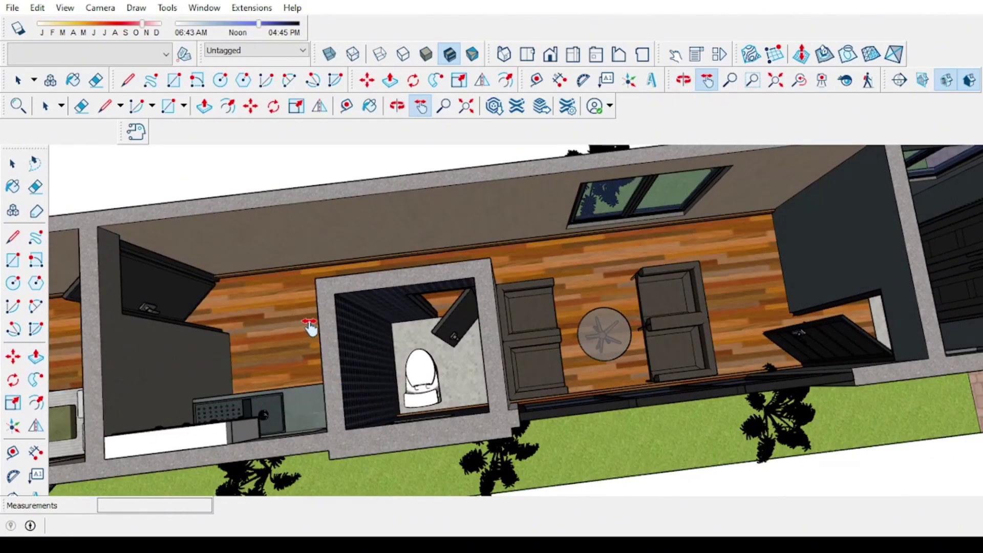
- Inspect the kitchen, the bedroom and the single-door end of the house from several angles
middle_drag(462, 202, 163, 205)
shift+middle_drag(164, 205, 571, 310)
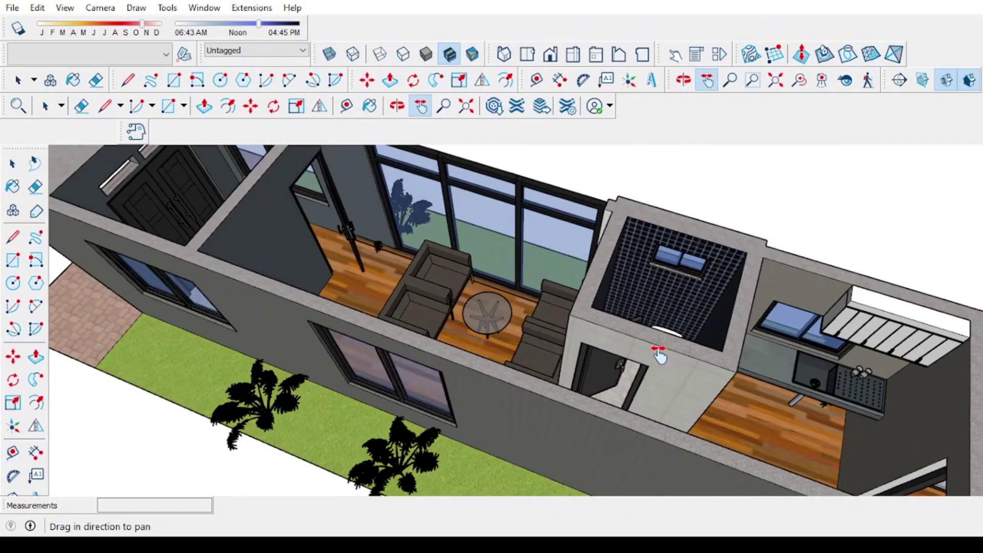
drag(729, 338, 544, 346)
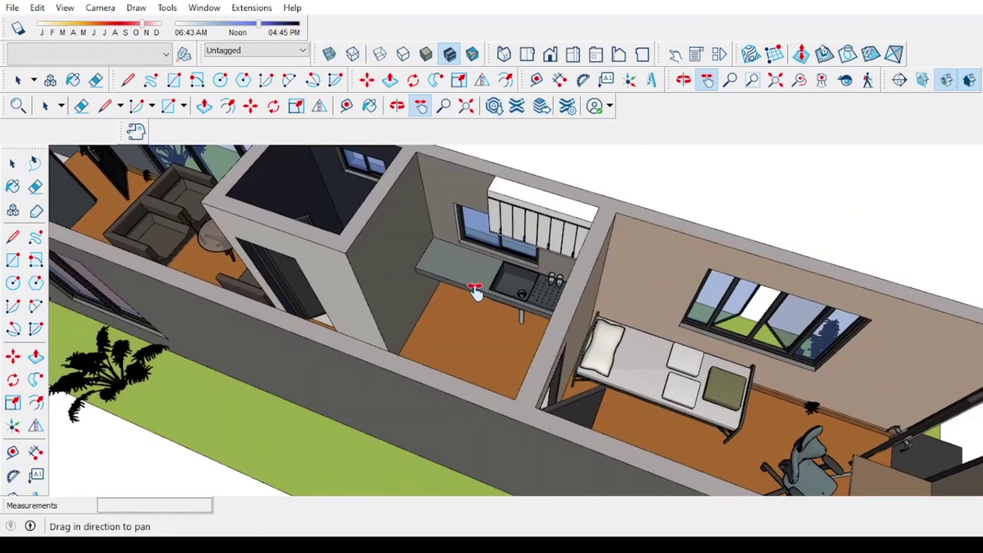
mouse_move(475, 289)
mouse_down()
mouse_move(454, 286)
mouse_move(706, 353)
mouse_move(755, 377)
mouse_move(597, 320)
mouse_move(452, 285)
mouse_move(476, 291)
mouse_up()
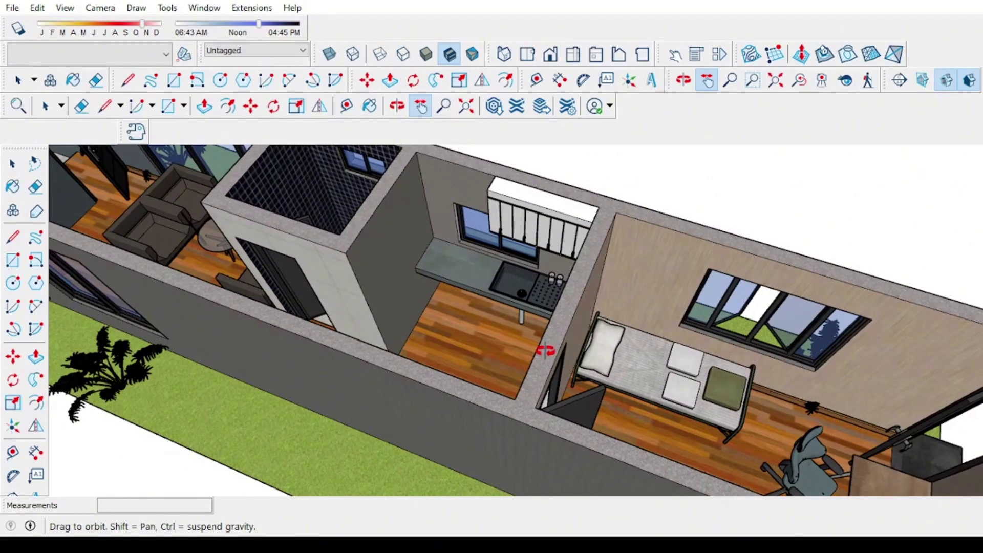
drag(546, 351, 655, 353)
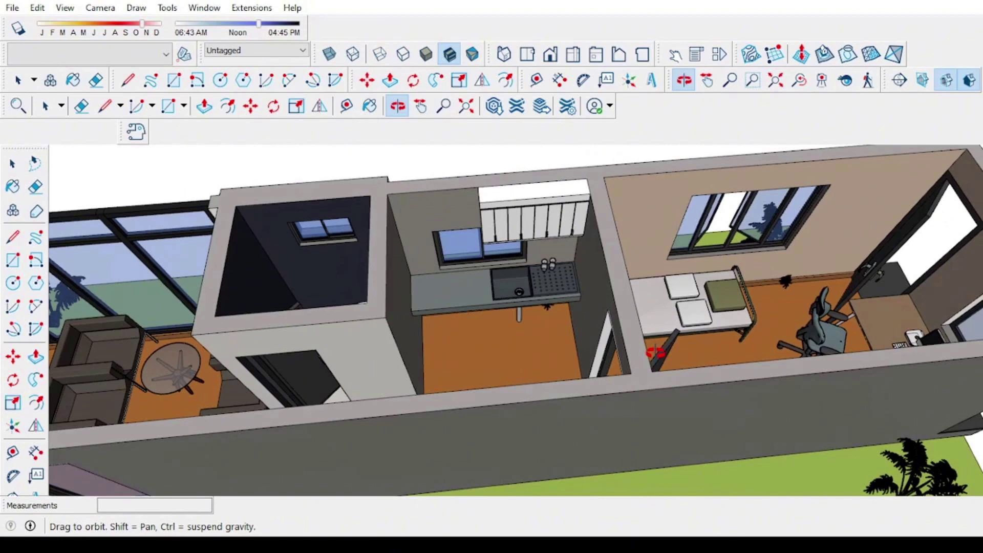
drag(654, 352, 592, 344)
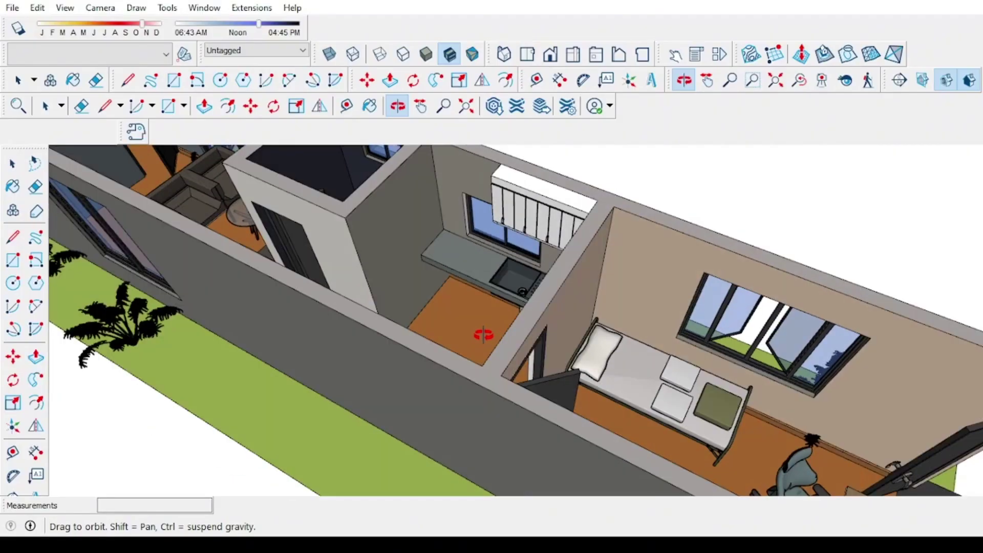
drag(481, 329, 280, 313)
middle_drag(280, 313, 250, 310)
scroll(343, 282, down, 3)
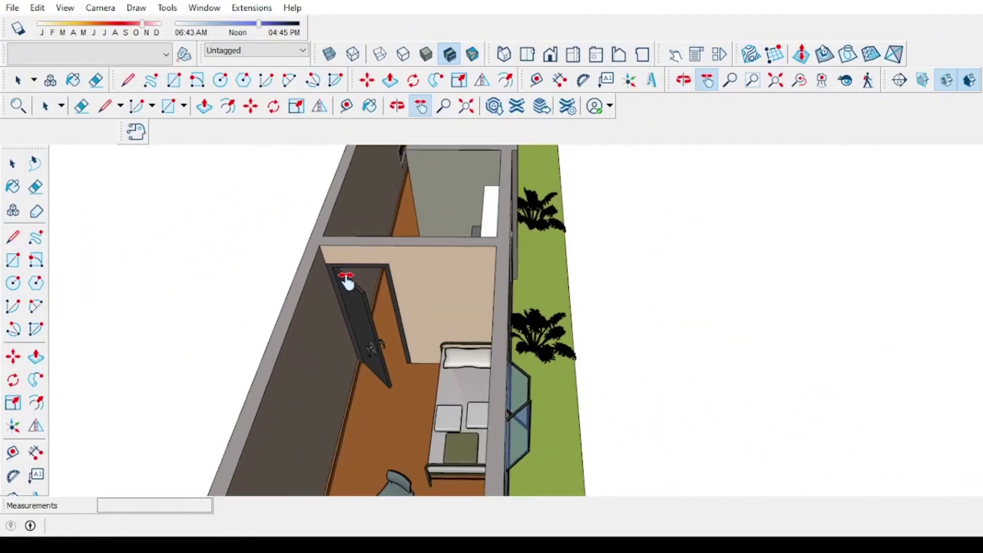
drag(411, 380, 424, 342)
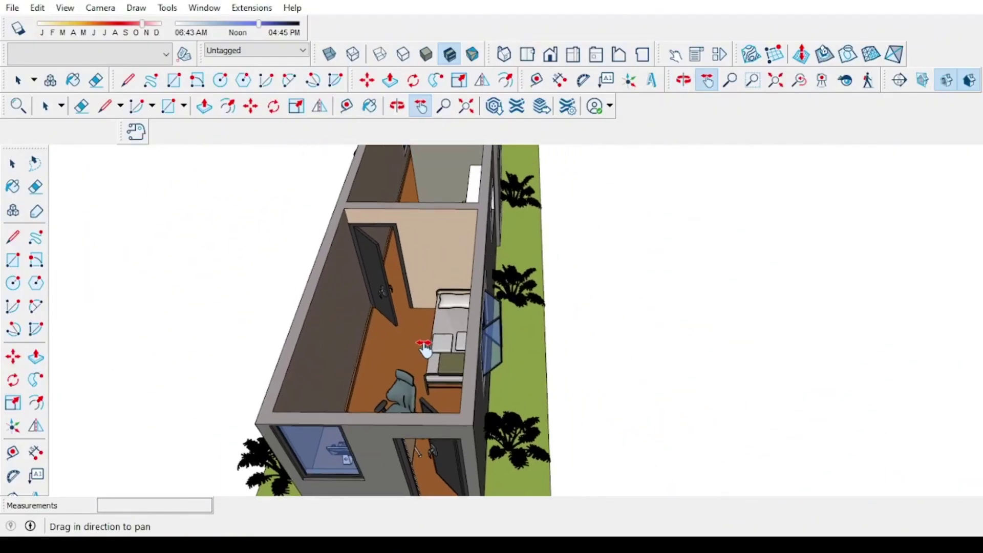
key(o)
middle_drag(427, 338, 421, 303)
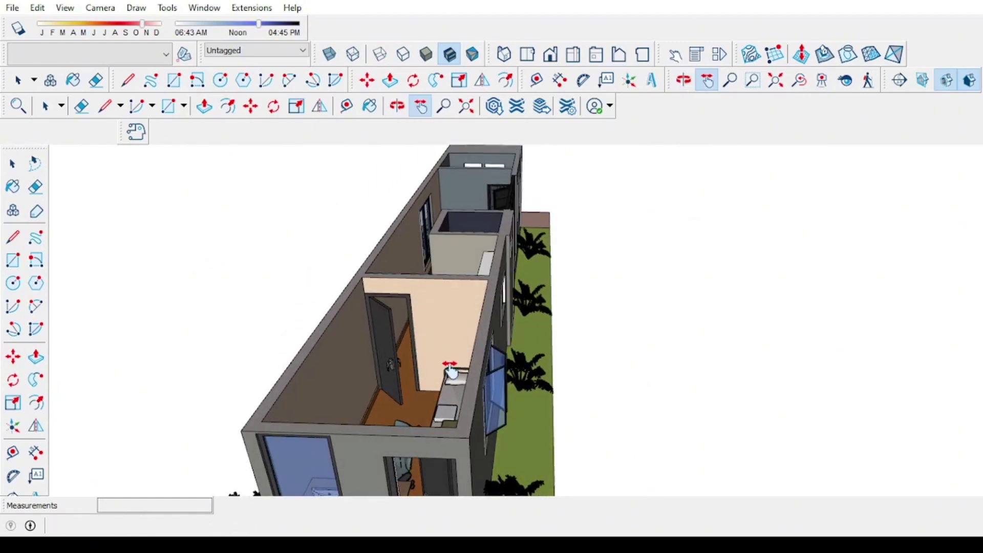
drag(450, 374, 458, 269)
middle_drag(467, 330, 496, 259)
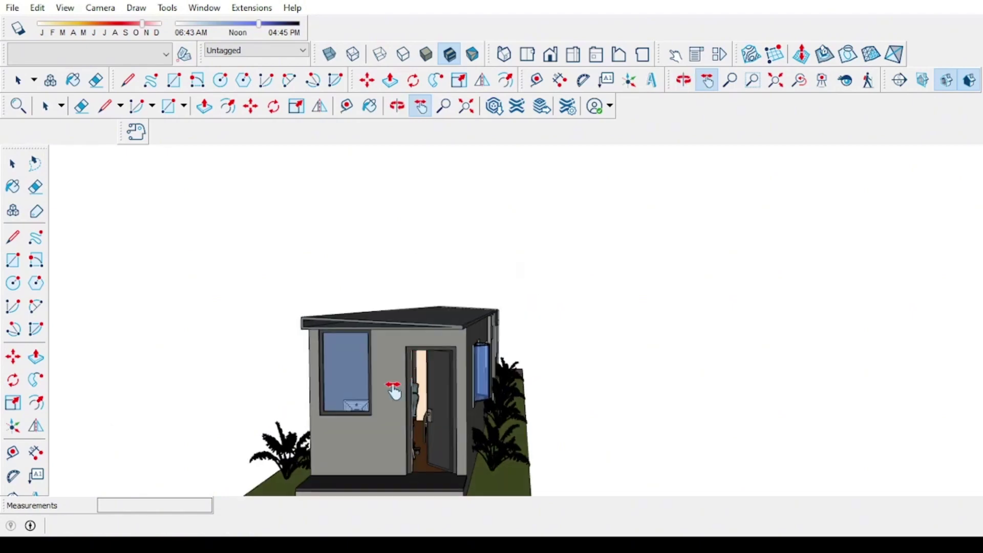
- Examine the finished house's exterior all around, covering both long planted facades, the double-door entrance and the single-door end
middle_drag(465, 407, 215, 404)
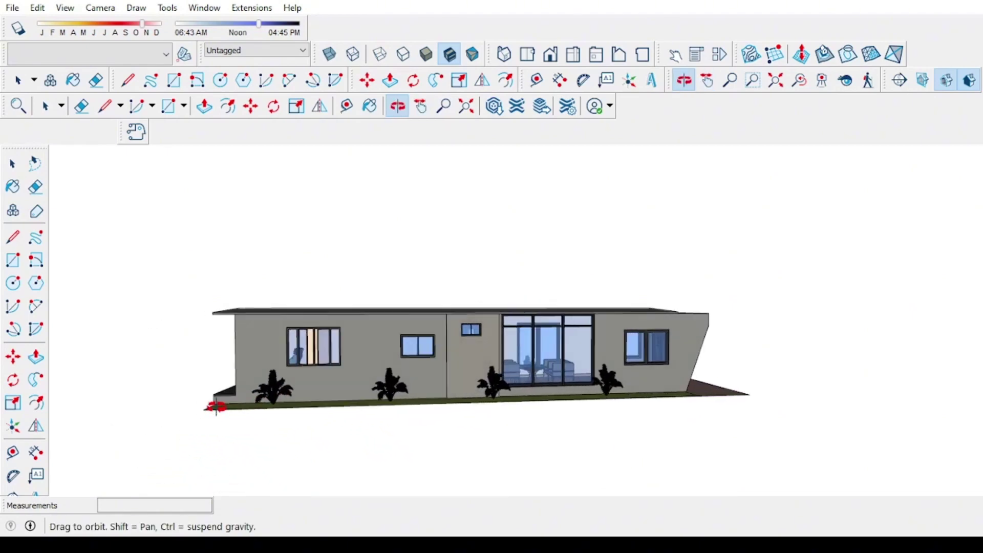
middle_drag(645, 400, 488, 405)
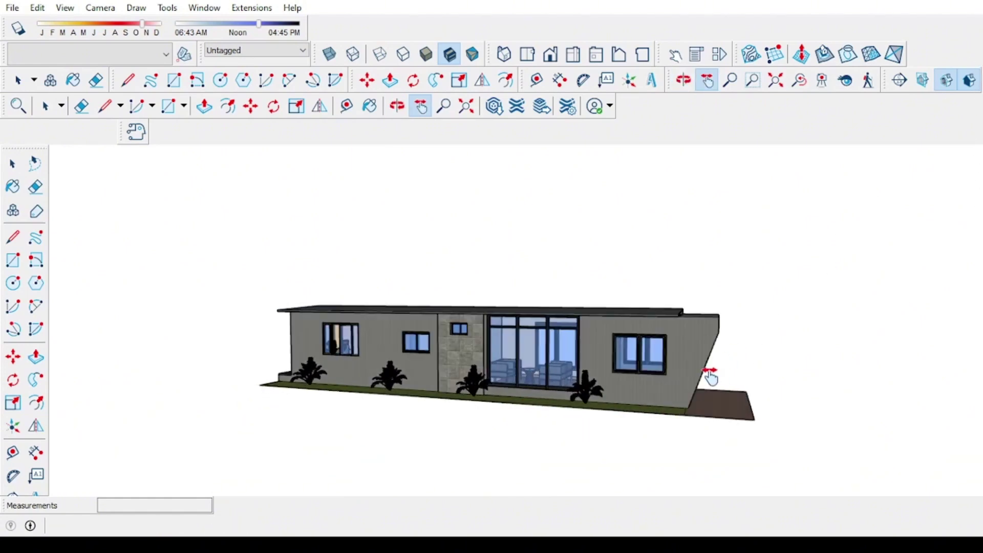
drag(711, 376, 664, 378)
middle_drag(650, 378, 225, 344)
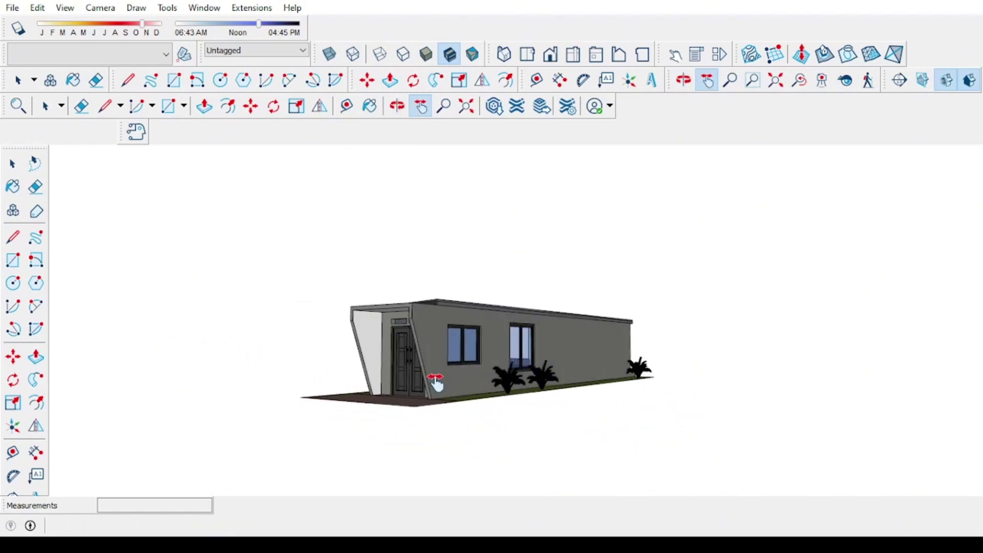
middle_drag(436, 383, 290, 380)
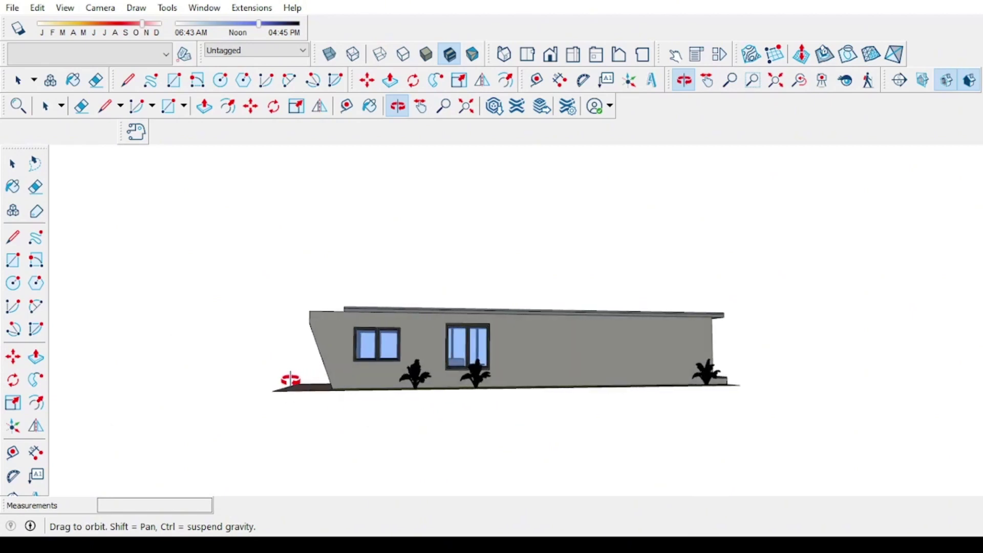
middle_drag(649, 384, 339, 403)
key(shift)
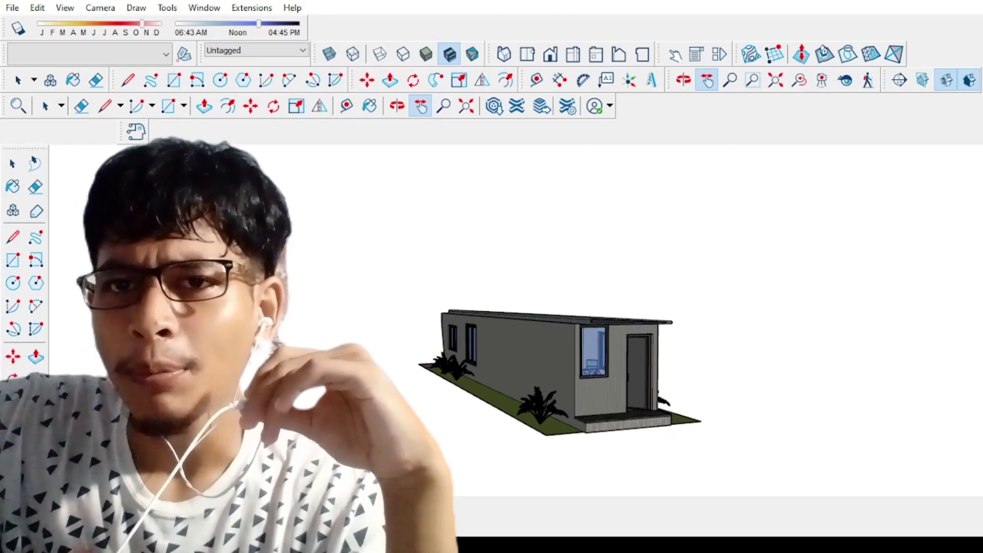
mouse_move(640, 400)
middle_down()
mouse_move(480, 433)
mouse_move(358, 402)
mouse_move(327, 376)
middle_up()
middle_drag(558, 393, 394, 391)
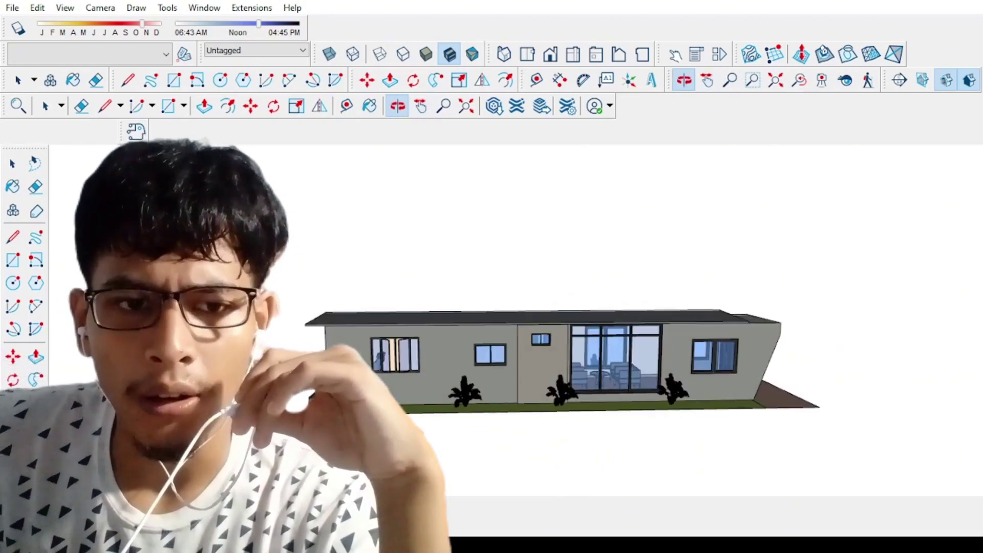
mouse_move(665, 404)
middle_down()
mouse_move(691, 406)
mouse_move(576, 424)
mouse_move(517, 394)
middle_up()
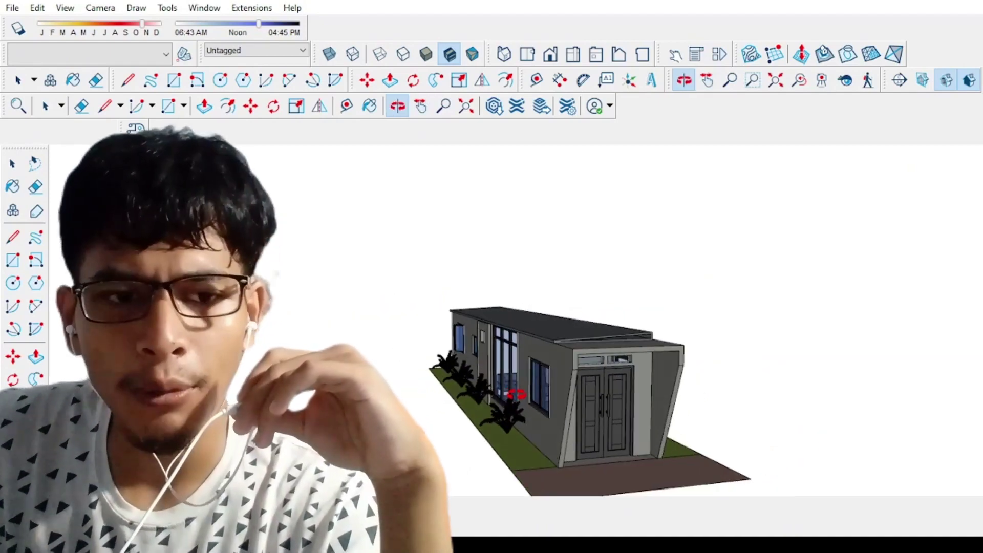
scroll(617, 457, down, 2)
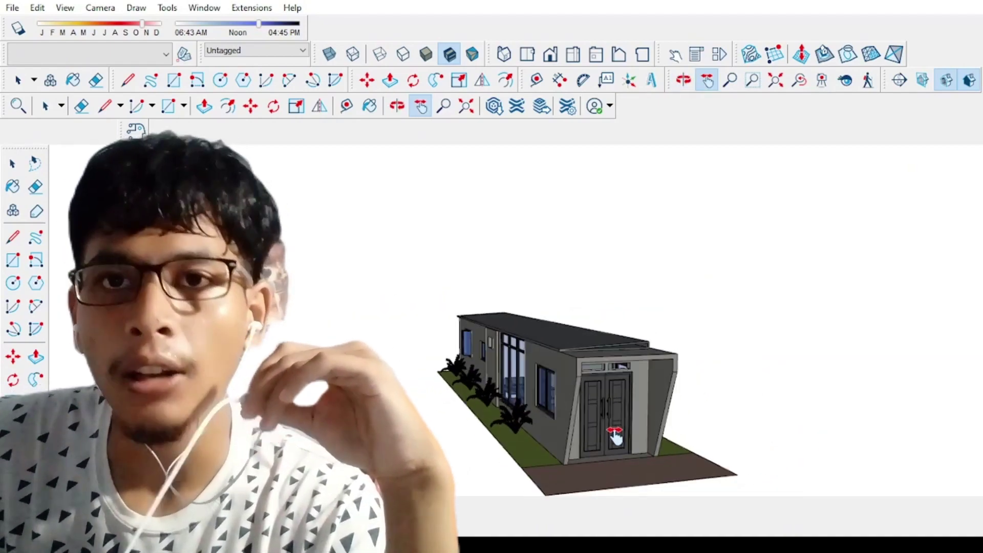
scroll(616, 437, down, 2)
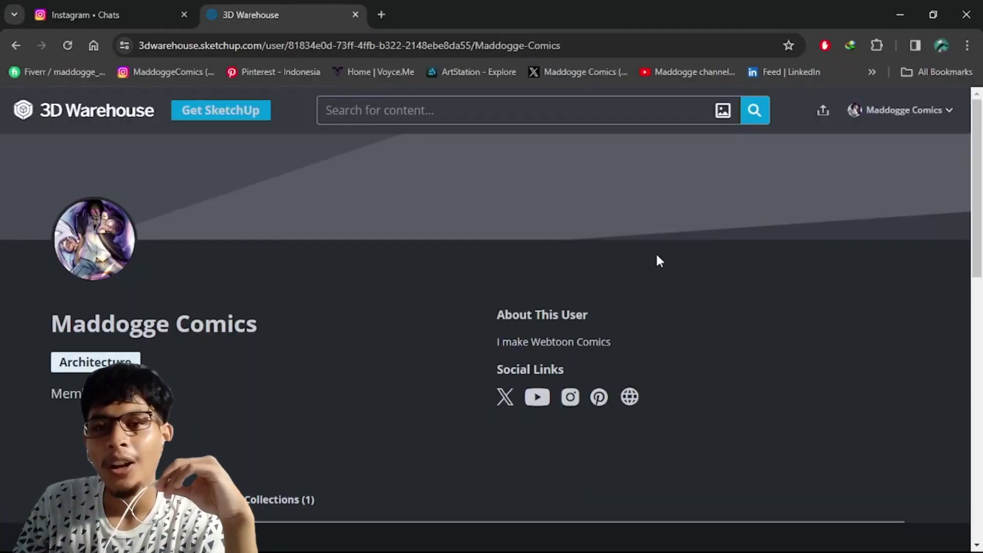
- In 3D Warehouse, open HOUSE OF BATTLE ROYAL CLOSET (BRCH-1) from the creator's profile and look through its model page
scroll(656, 255, down, 7)
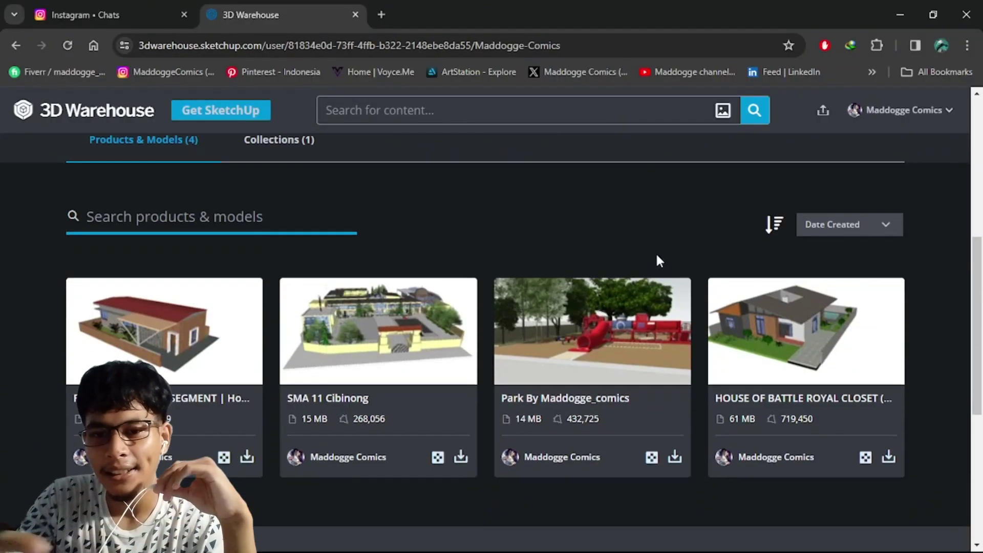
scroll(656, 256, down, 1)
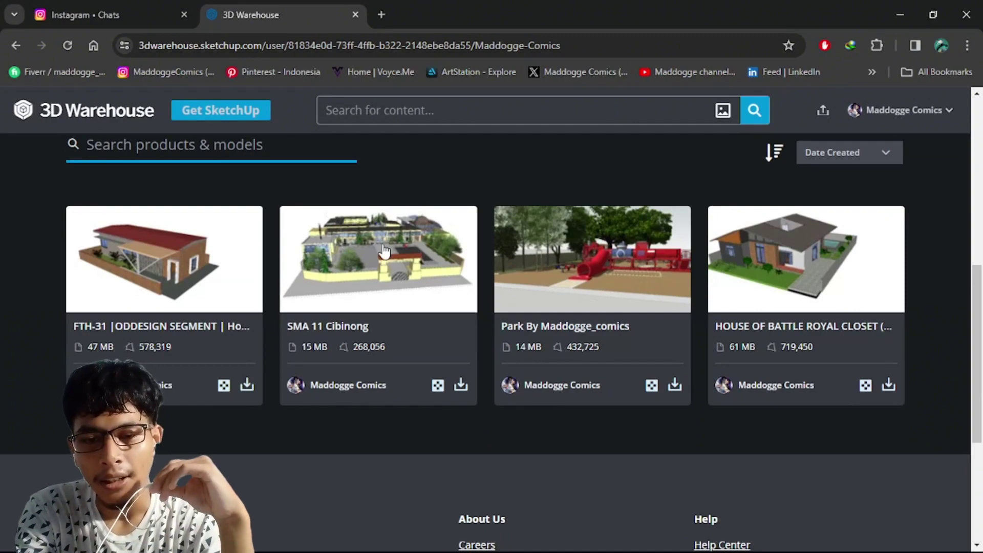
click(759, 257)
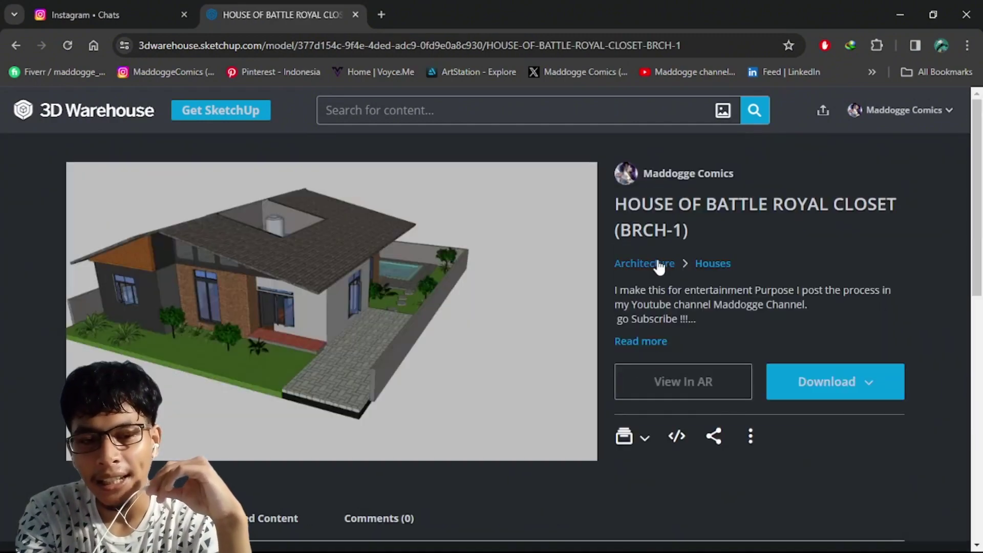
scroll(658, 262, down, 3)
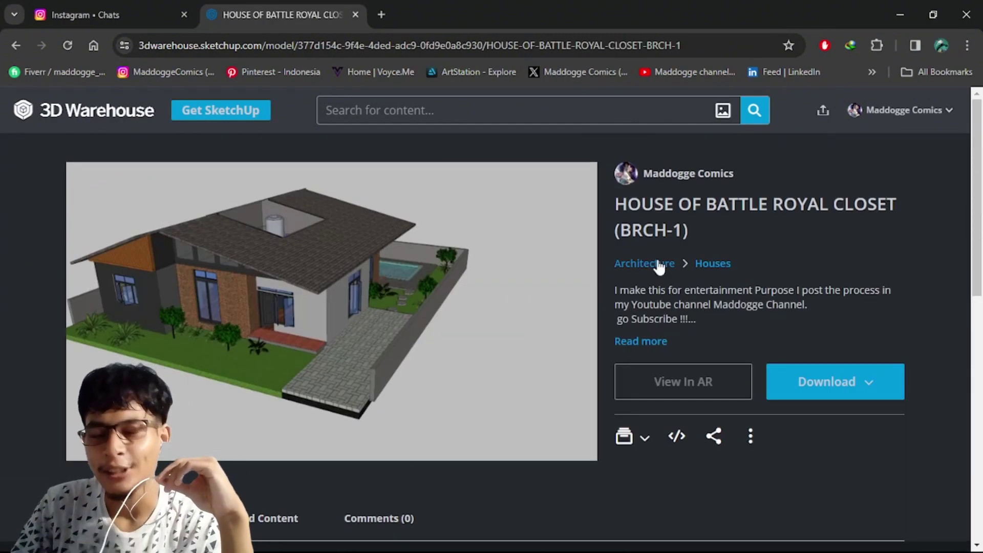
scroll(658, 264, down, 10)
scroll(657, 258, up, 10)
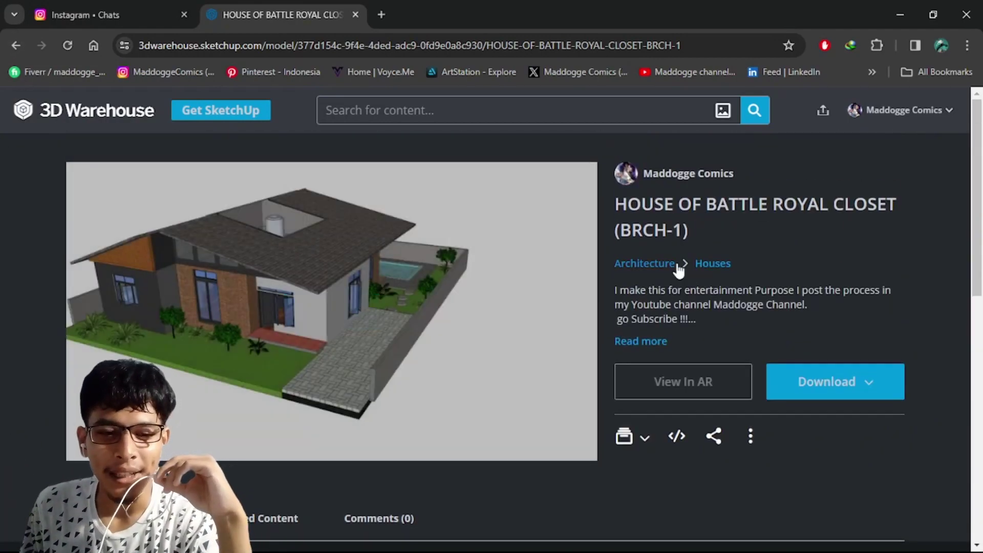
- Return to the creator's list of models and open the FTH-31 |ODDESIGN SEGMENT | House model page
click(16, 45)
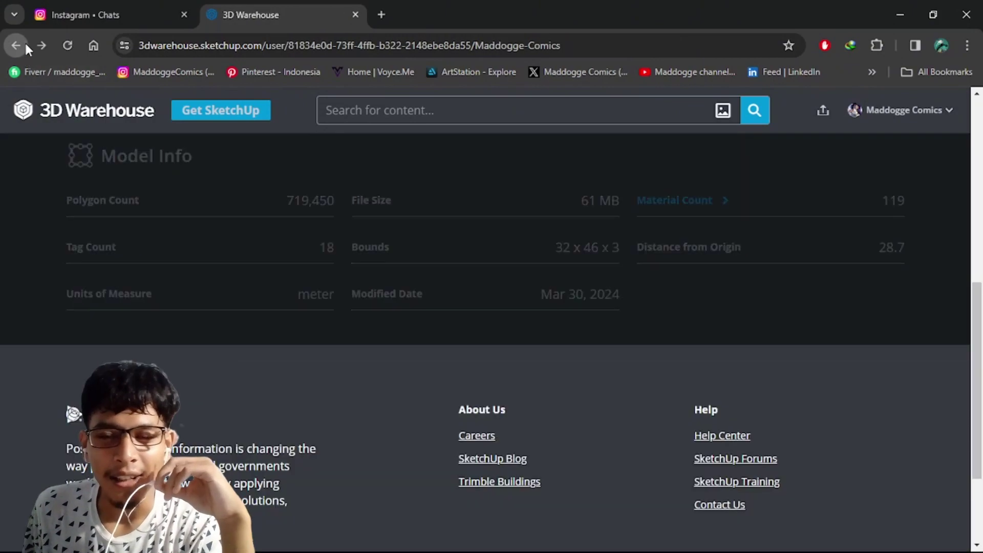
scroll(307, 251, down, 6)
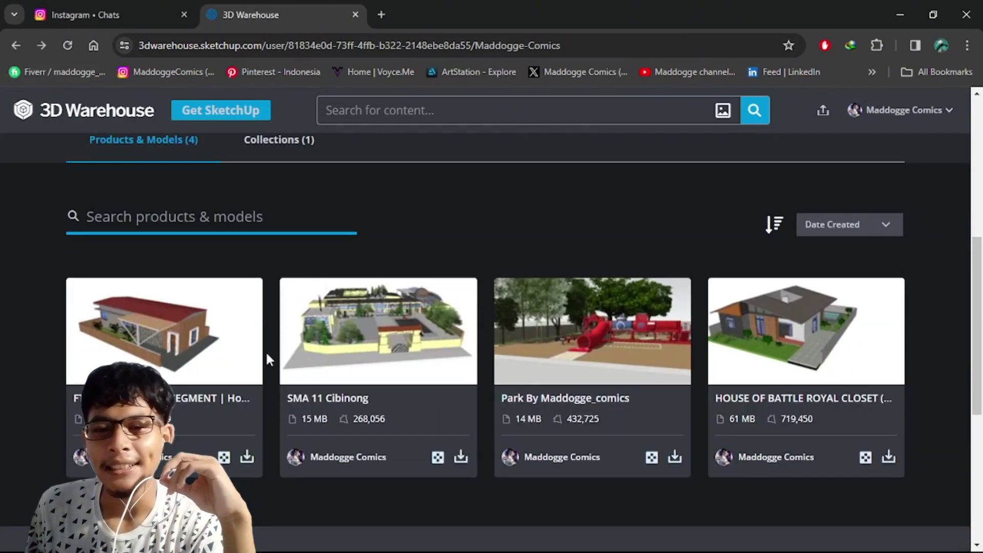
click(198, 395)
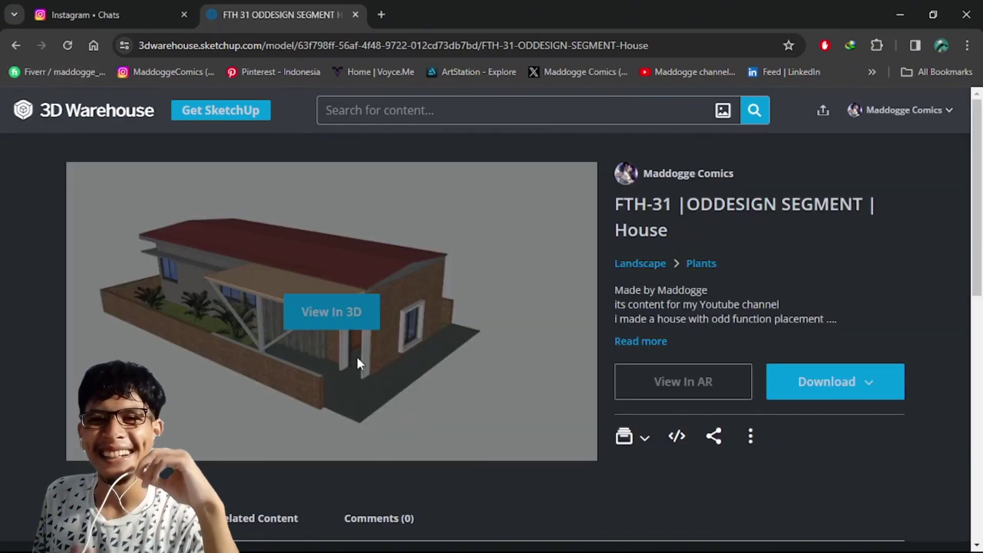